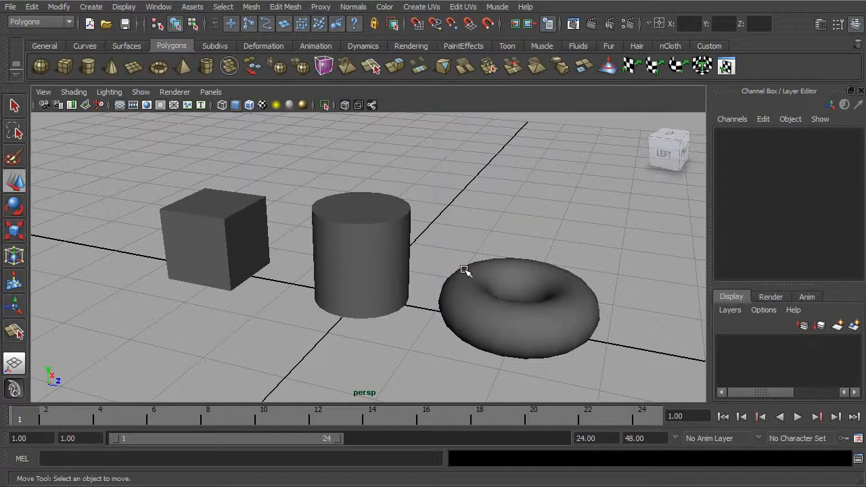
Select the polygon cube among the three primitives
alt+middle_drag(359, 237, 438, 248)
scroll(447, 258, up, 3)
click(288, 245)
alt+middle_drag(288, 246, 372, 245)
alt+drag(371, 246, 331, 242)
alt+middle_drag(332, 242, 363, 243)
alt+right_drag(363, 244, 503, 278)
alt+drag(503, 278, 435, 270)
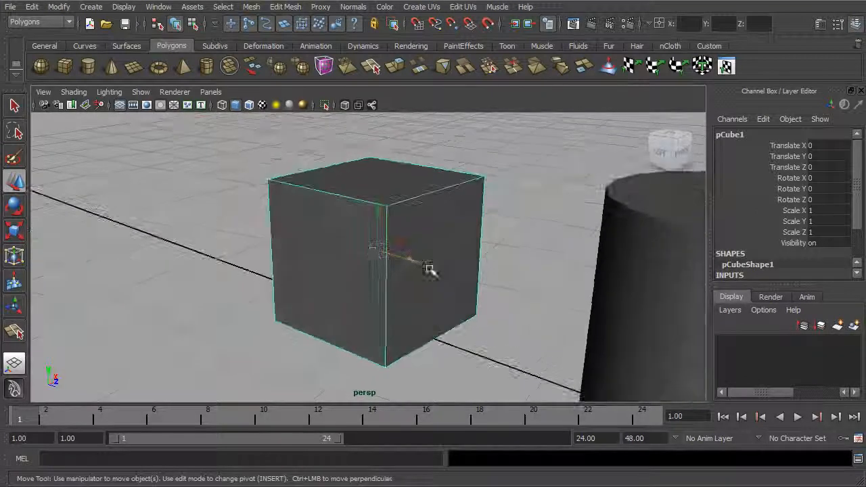
Try moving and rotating the whole cube, undoing each transform
click(376, 249)
drag(376, 250, 358, 246)
key(ctrl+z)
alt+drag(372, 309, 429, 263)
key(e)
key(ctrl+z)
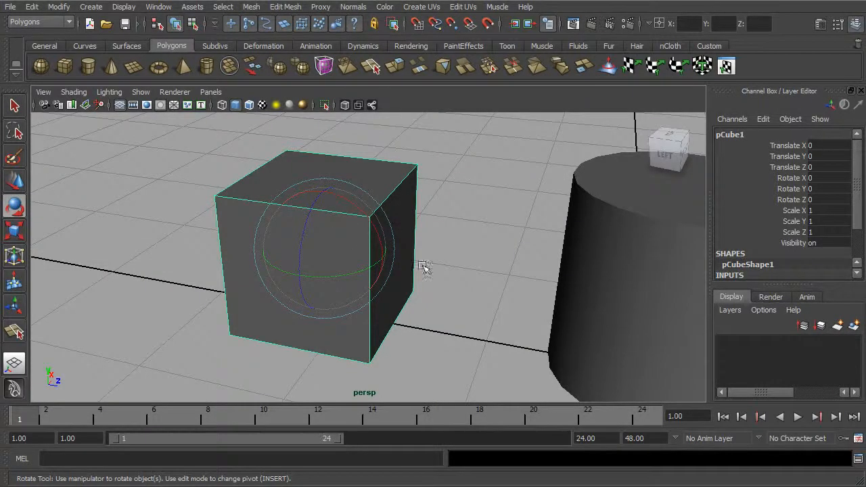
Switch the cube to component selection mode with its edges selectable
alt+drag(519, 237, 406, 234)
alt+middle_drag(372, 223, 357, 213)
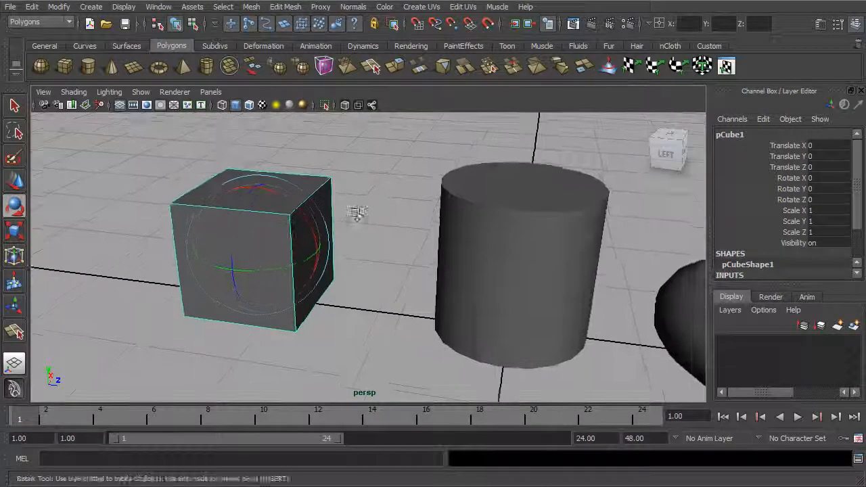
alt+right_drag(357, 214, 373, 216)
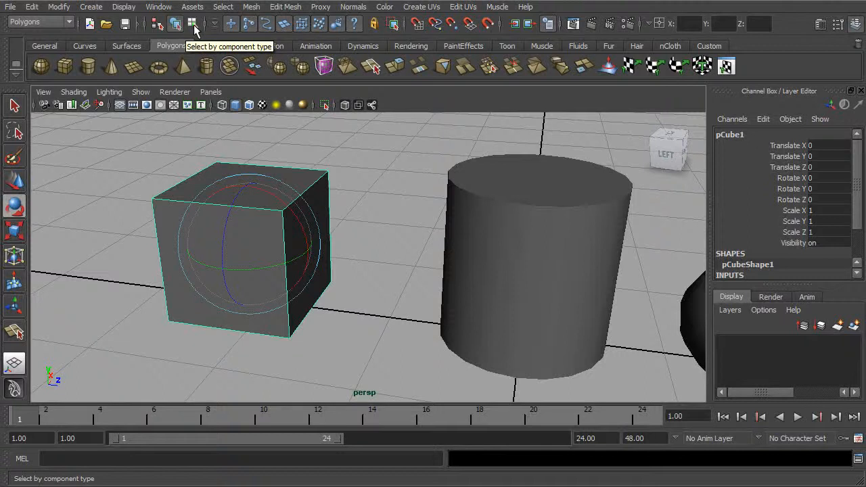
click(195, 26)
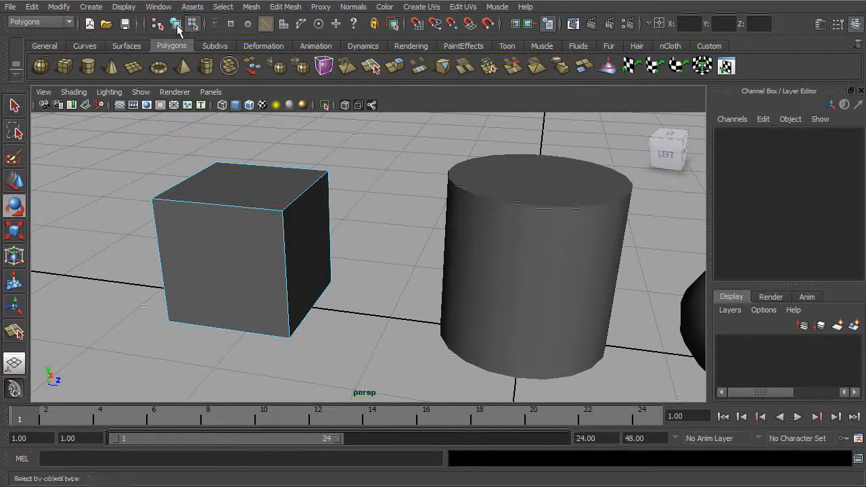
key(F8)
click(193, 25)
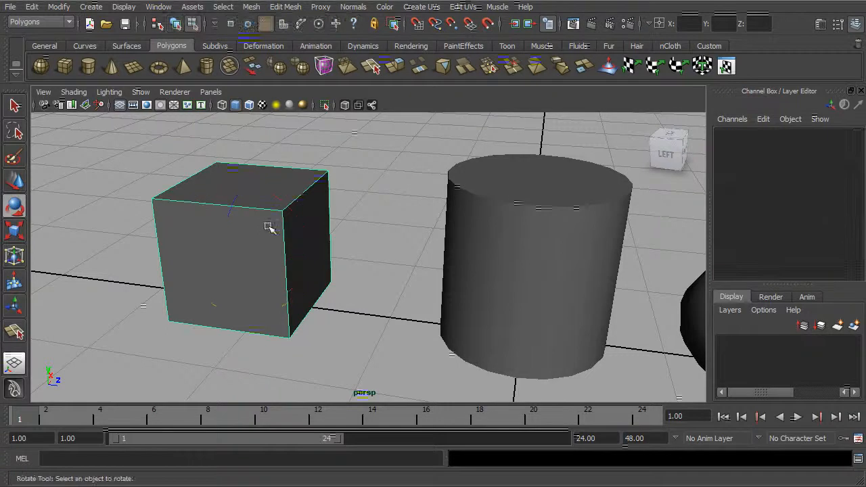
key(F10)
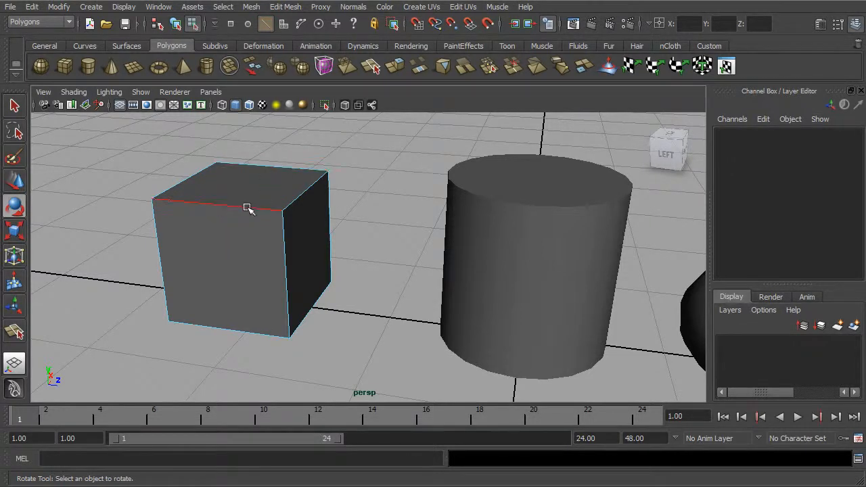
Change the selectable component type to points and select the cube's upper front corner vertex
click(263, 24)
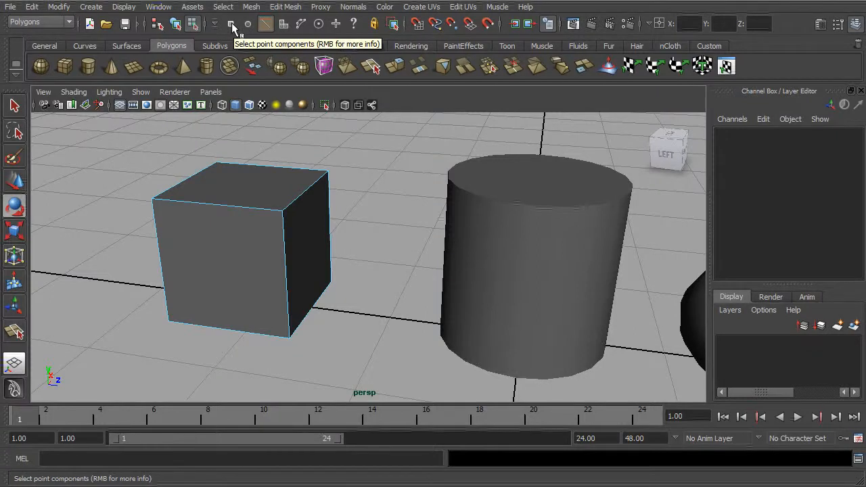
click(232, 23)
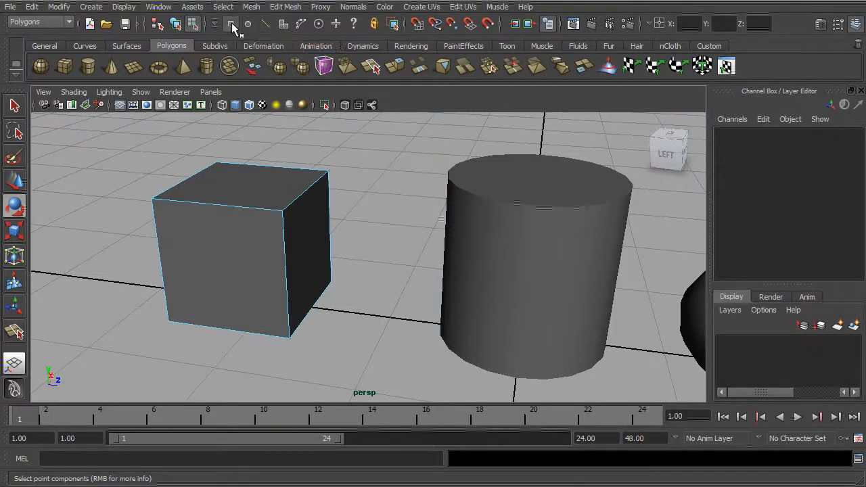
click(283, 213)
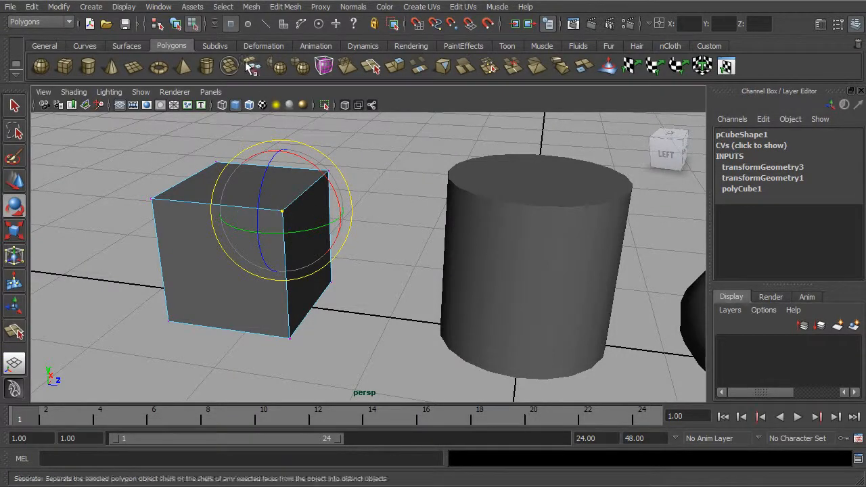
Return the cube to object selection mode and switch to the Surfaces menu set
click(176, 23)
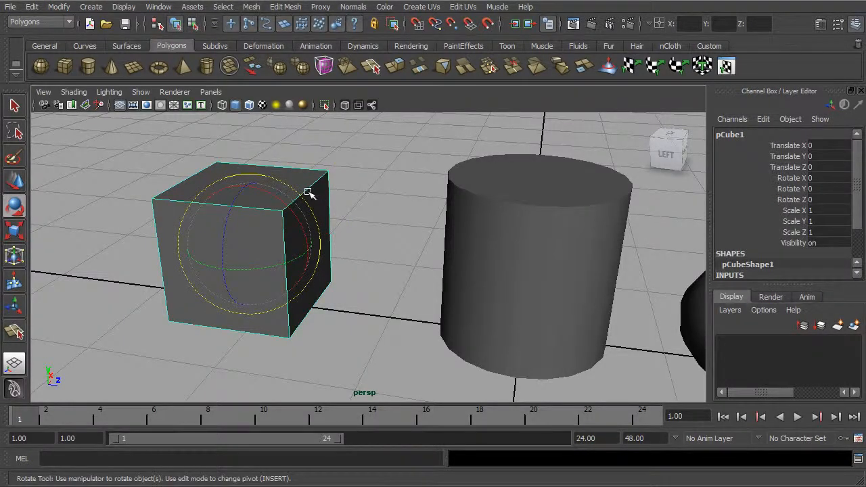
key(F4)
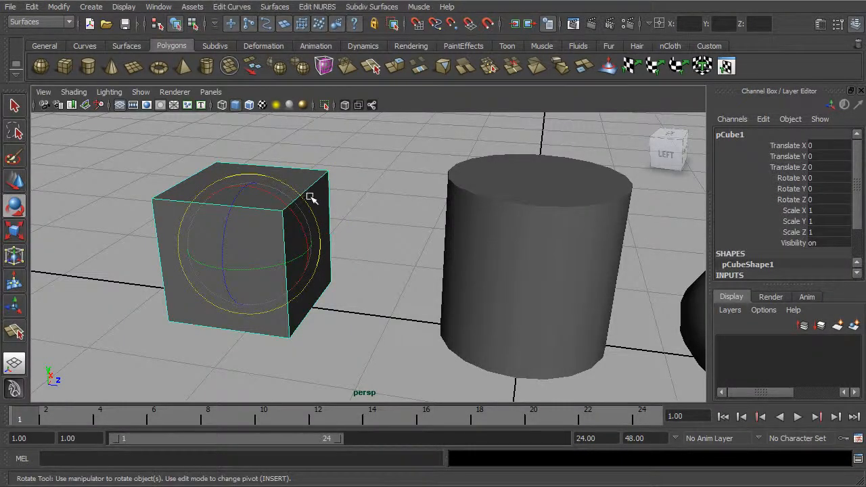
alt+drag(340, 208, 335, 216)
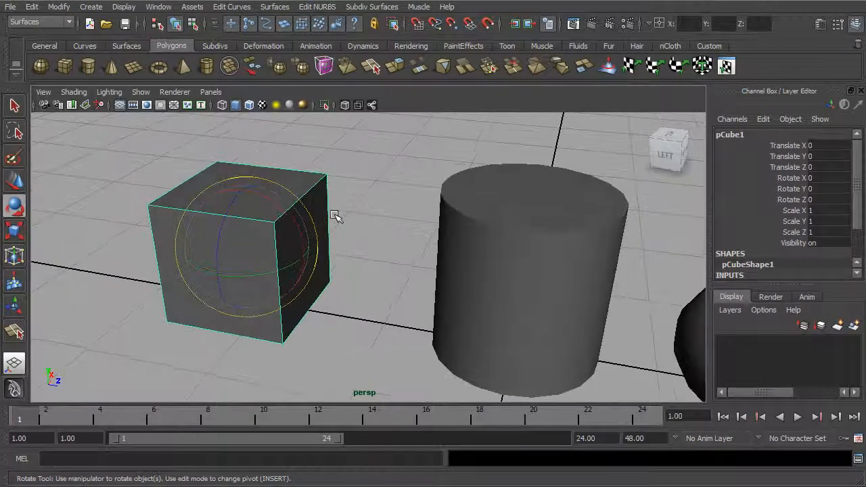
Toggle the cube repeatedly between component and object selection, ending in object mode
key(F8)
key(F8)
key(F8)
key(F8)
key(F8)
key(F8)
alt+drag(332, 207, 308, 187)
Switch the cube to vertex selection and return it to object mode
right_click(308, 187)
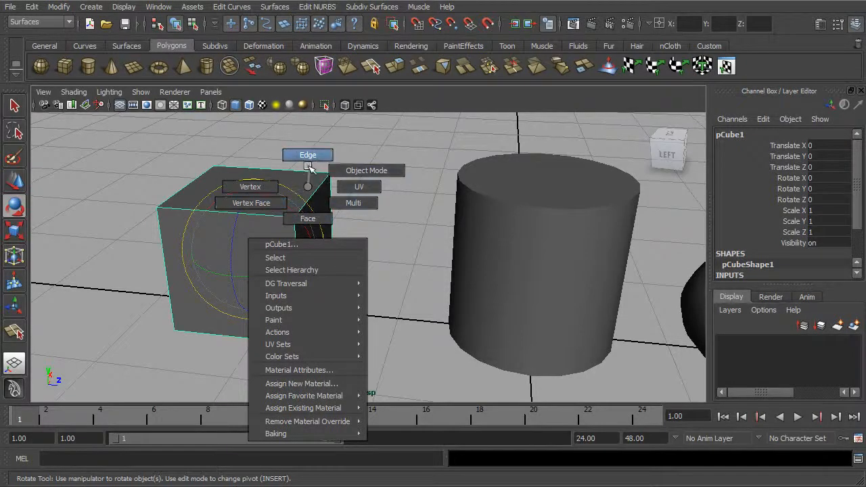
click(287, 189)
alt+drag(287, 189, 373, 244)
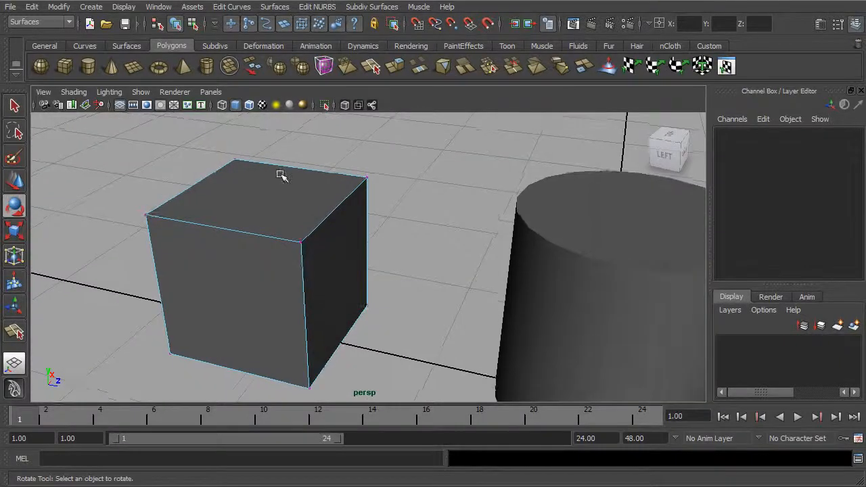
click(175, 23)
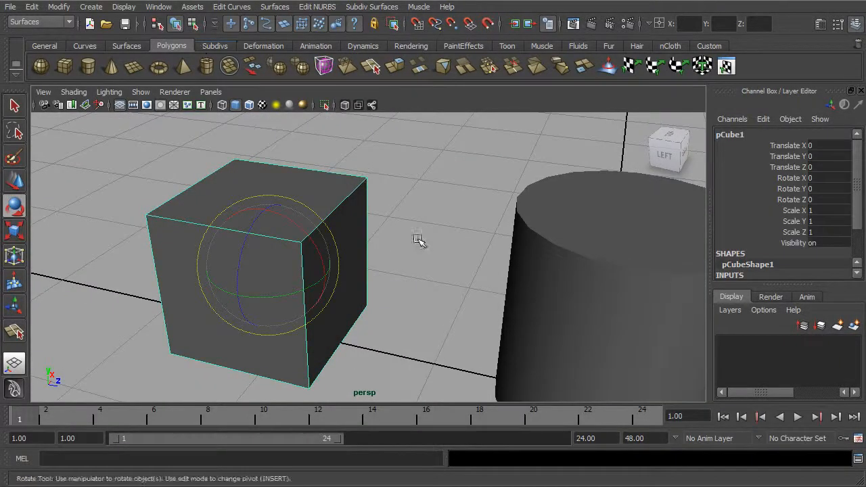
Switch the cube to vertex selection and select a corner vertex of its top face
mouse_move(424, 236)
alt+mouse_down()
mouse_move(449, 228)
mouse_move(406, 235)
mouse_move(415, 231)
alt+mouse_up()
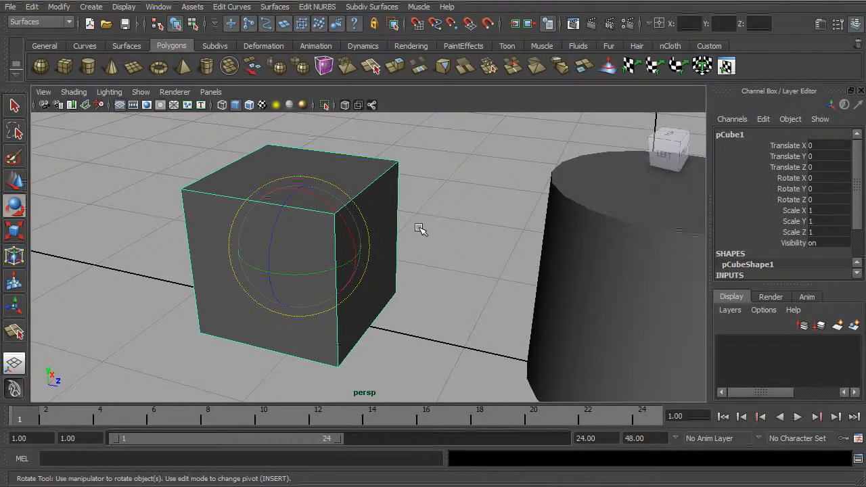
mouse_move(400, 219)
alt+mouse_down()
mouse_move(393, 215)
mouse_move(435, 226)
mouse_move(391, 214)
alt+mouse_up()
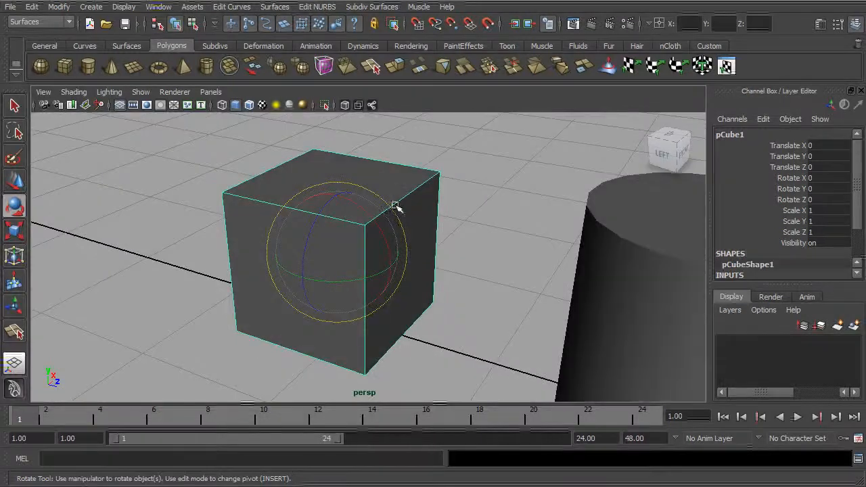
right_drag(401, 198, 362, 198)
alt+drag(298, 211, 338, 211)
alt+middle_drag(339, 211, 377, 207)
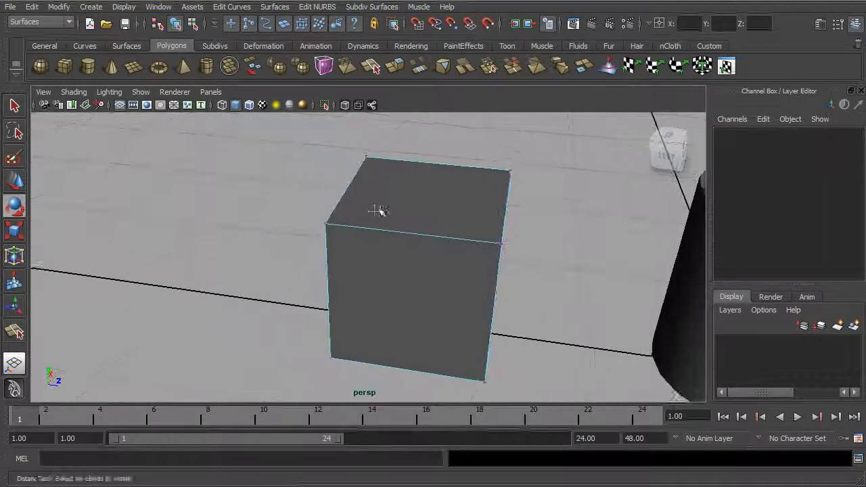
alt+right_drag(377, 207, 357, 226)
alt+drag(357, 226, 338, 224)
click(297, 209)
Examine the selected corner vertex and the edges meeting at it from several angles
alt+right_drag(380, 215, 455, 227)
alt+middle_drag(396, 211, 444, 246)
alt+right_drag(424, 241, 450, 249)
mouse_move(451, 248)
alt+mouse_down()
mouse_move(514, 243)
mouse_move(441, 241)
alt+mouse_up()
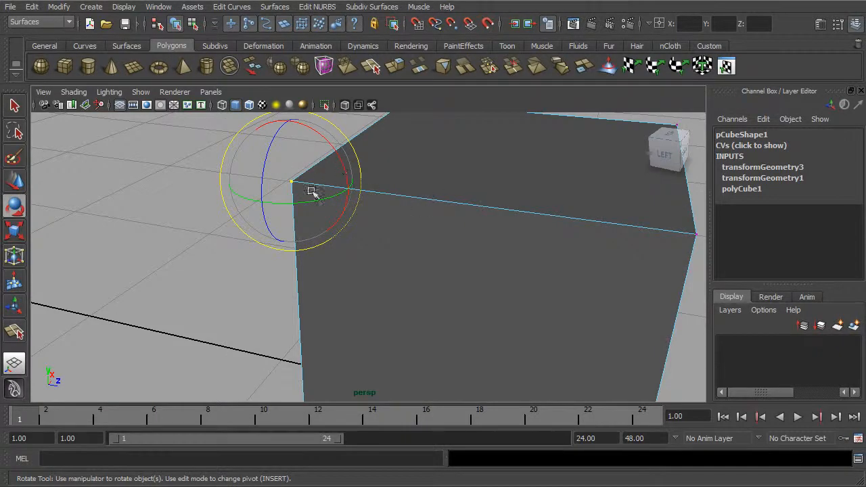
alt+drag(493, 196, 442, 190)
alt+right_drag(441, 190, 456, 193)
alt+middle_drag(456, 193, 431, 194)
alt+drag(432, 193, 450, 200)
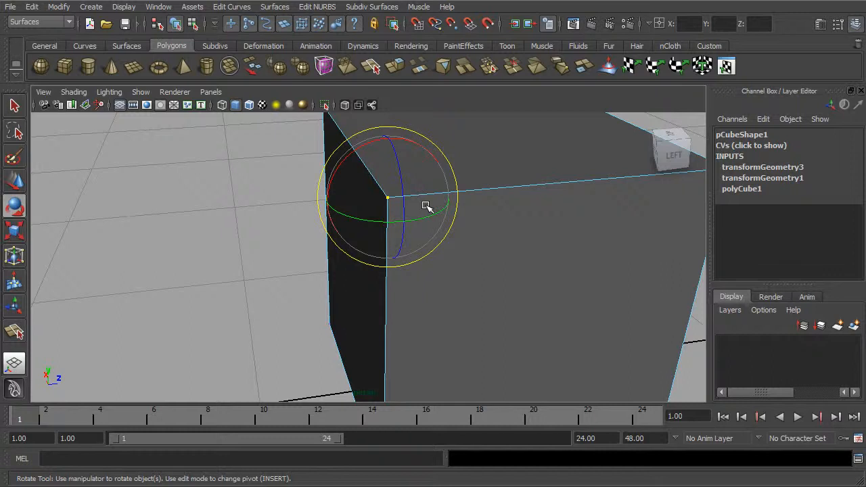
alt+drag(455, 201, 466, 229)
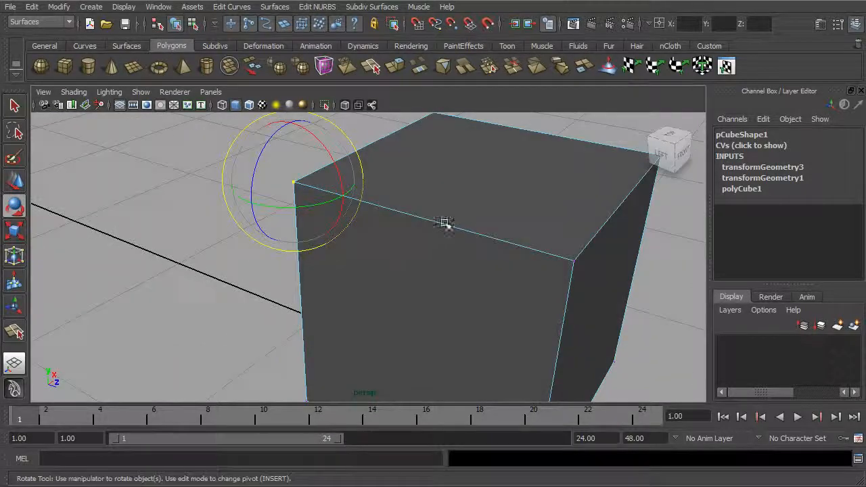
alt+middle_drag(466, 228, 431, 233)
alt+middle_drag(575, 279, 478, 235)
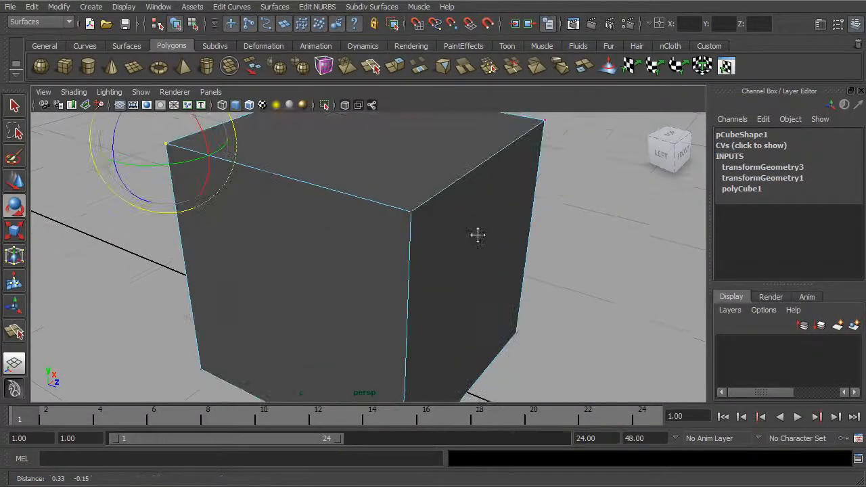
alt+right_drag(478, 235, 336, 224)
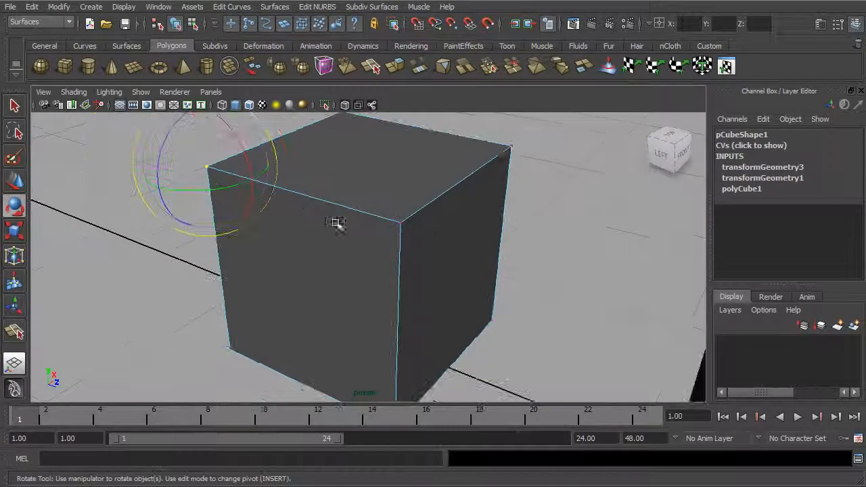
Select other corner vertices of the cube's top face one at a time
click(511, 147)
click(401, 223)
alt+drag(401, 223, 568, 220)
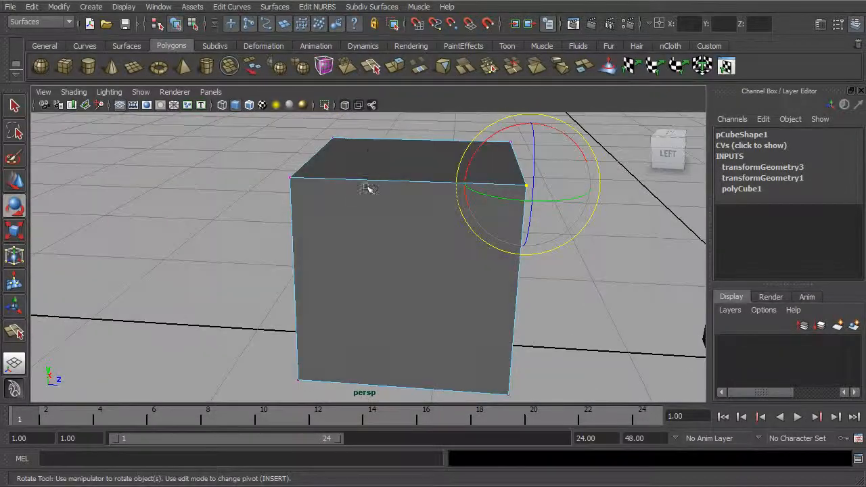
alt+drag(335, 169, 430, 182)
click(304, 142)
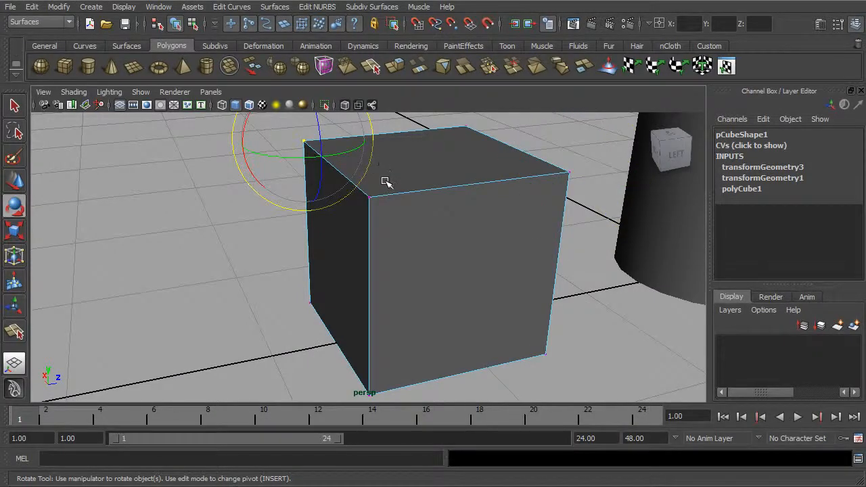
Switch the cube to edge selection and select individual edges along its top face
alt+middle_drag(391, 192, 414, 203)
alt+right_drag(414, 203, 557, 232)
alt+middle_drag(490, 159, 444, 253)
alt+right_drag(444, 252, 622, 264)
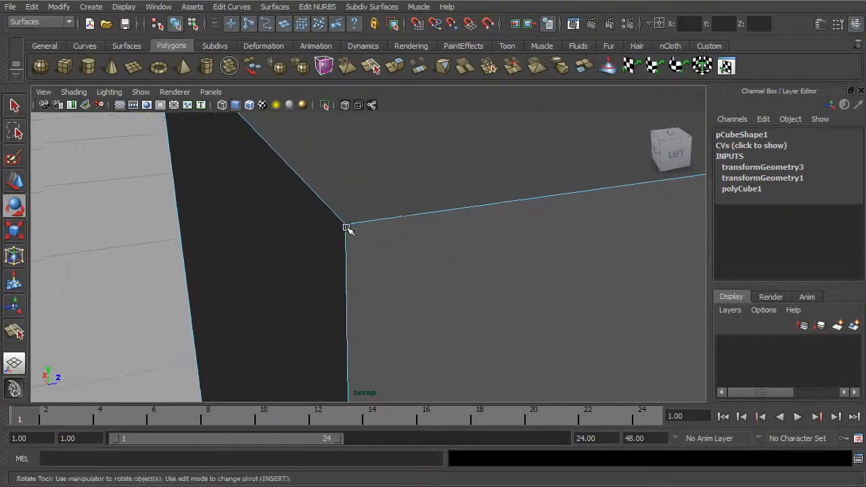
alt+right_drag(480, 237, 392, 246)
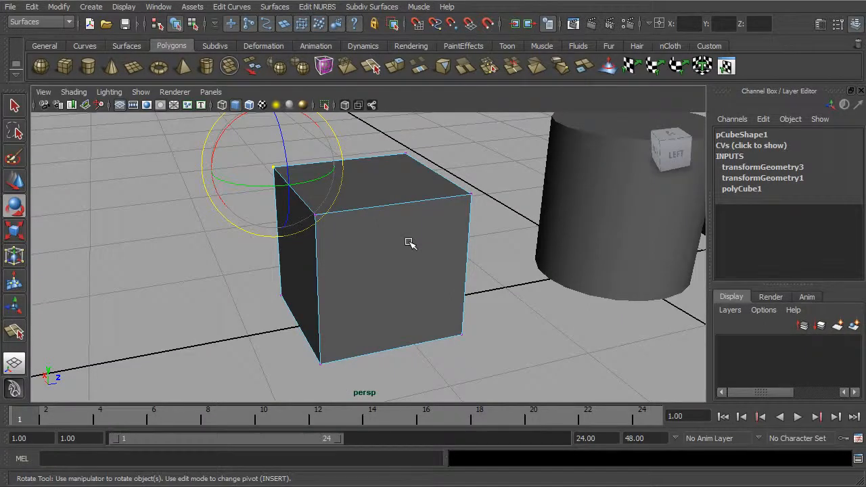
alt+right_drag(413, 224, 412, 254)
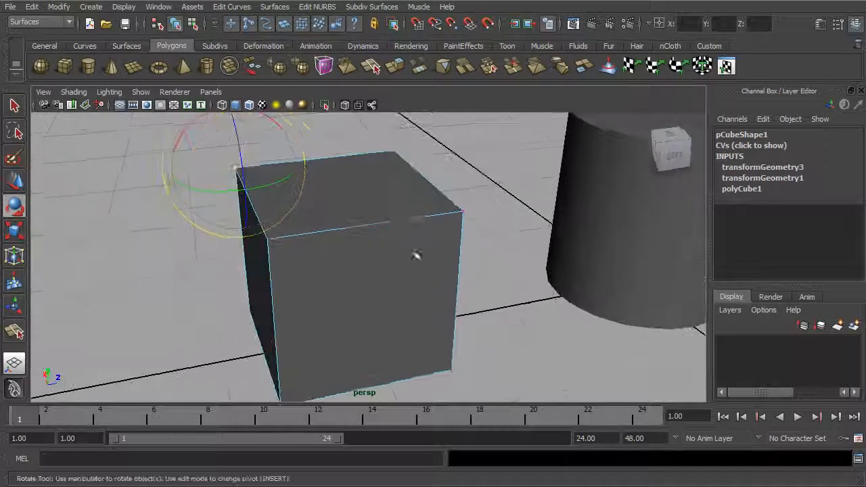
right_drag(389, 222, 387, 189)
click(389, 220)
alt+drag(399, 255, 373, 220)
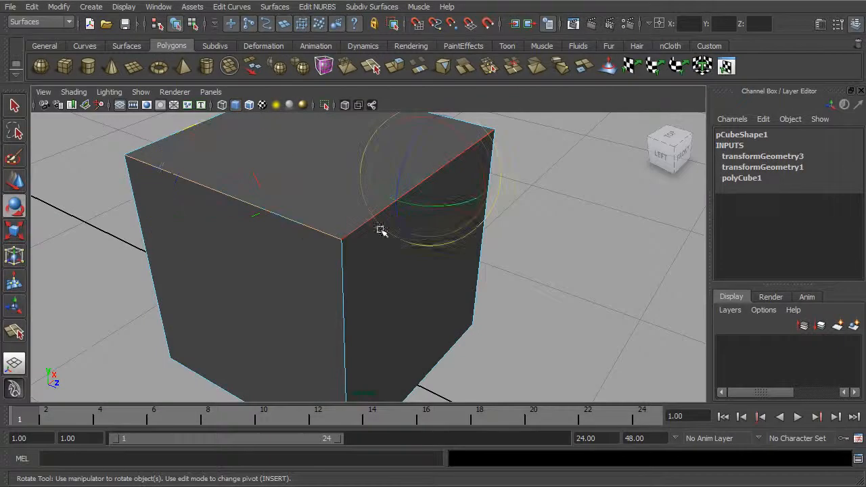
click(316, 229)
click(289, 221)
Select further top-face edges singly, working around the cube from different sides
alt+drag(213, 222, 291, 232)
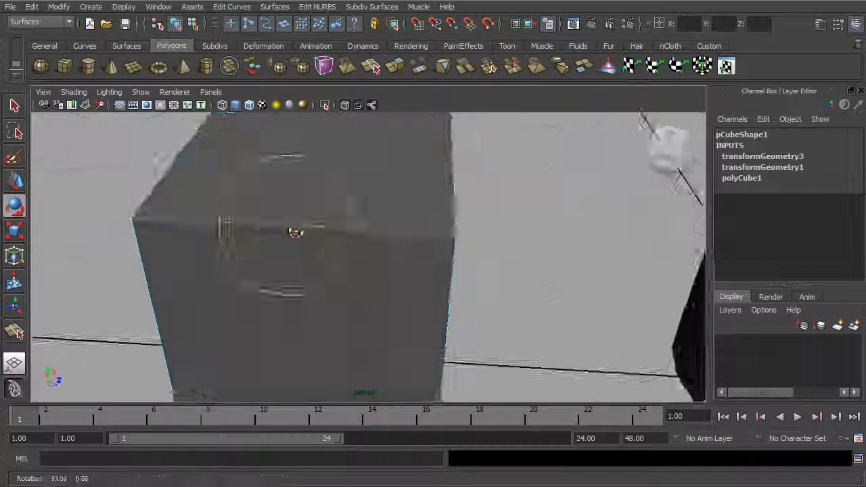
alt+drag(180, 268, 258, 267)
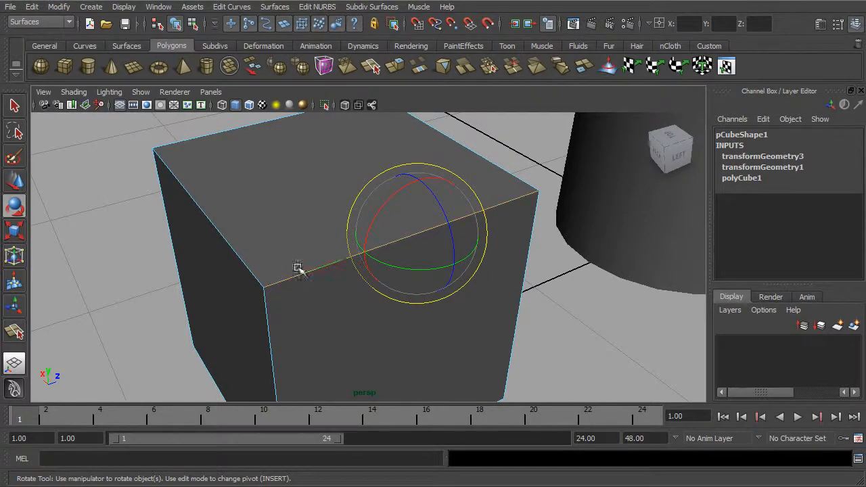
alt+drag(396, 230, 379, 242)
mouse_move(210, 197)
alt+mouse_down()
mouse_move(267, 201)
mouse_move(199, 193)
alt+mouse_up()
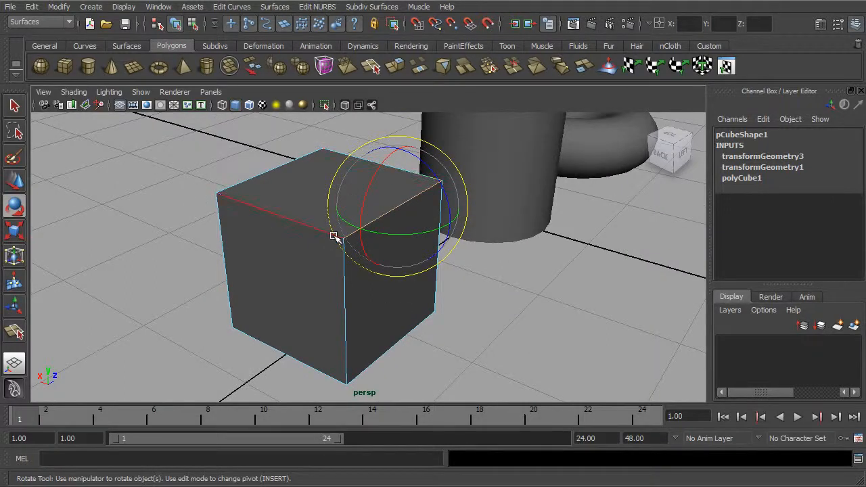
click(289, 222)
alt+drag(319, 149, 344, 223)
alt+right_drag(344, 223, 541, 253)
alt+drag(541, 254, 389, 257)
alt+right_drag(388, 257, 427, 253)
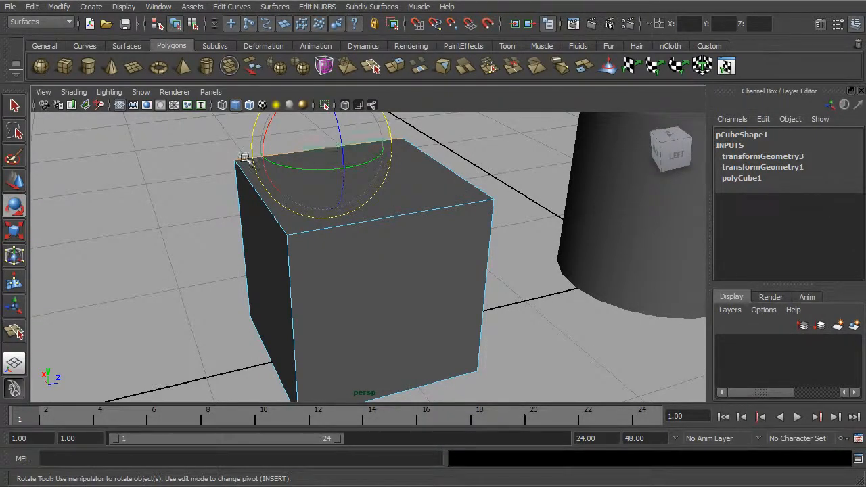
alt+drag(415, 213, 544, 199)
alt+drag(434, 147, 433, 187)
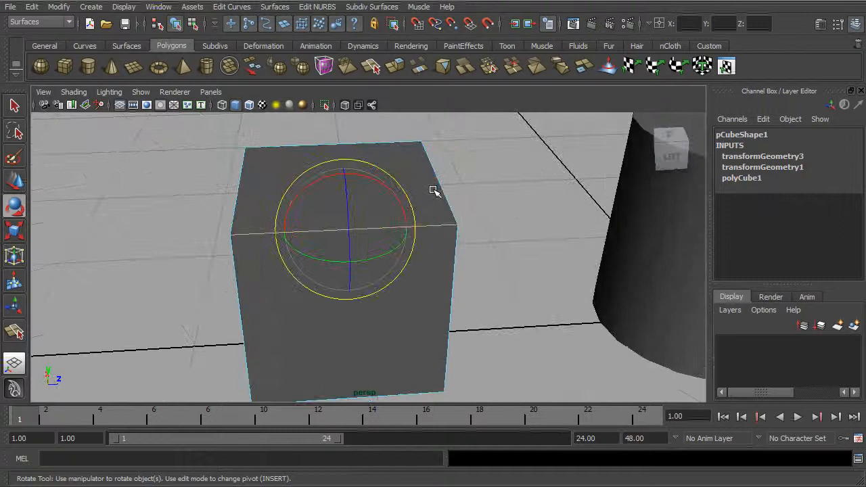
Switch the cube to face selection and select its top face
right_click(404, 166)
click(405, 196)
alt+drag(422, 186, 329, 194)
click(464, 211)
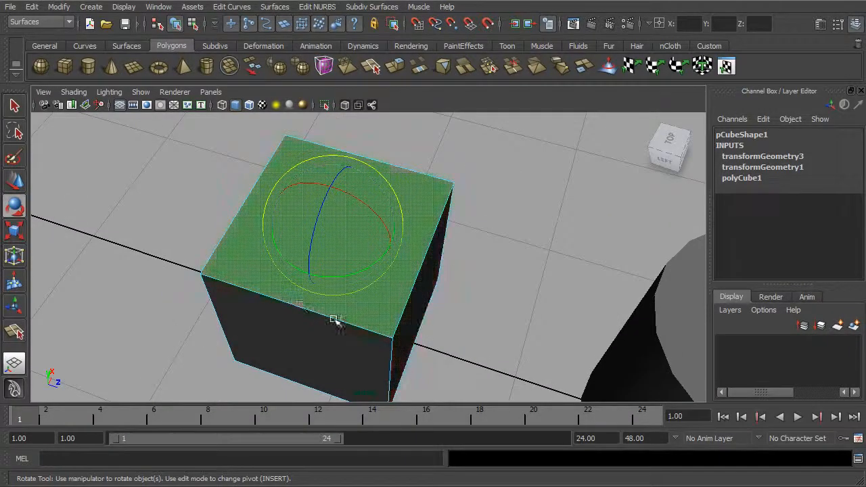
Examine the selected top face and the edges and corners that bound it from several angles
alt+drag(224, 274, 412, 241)
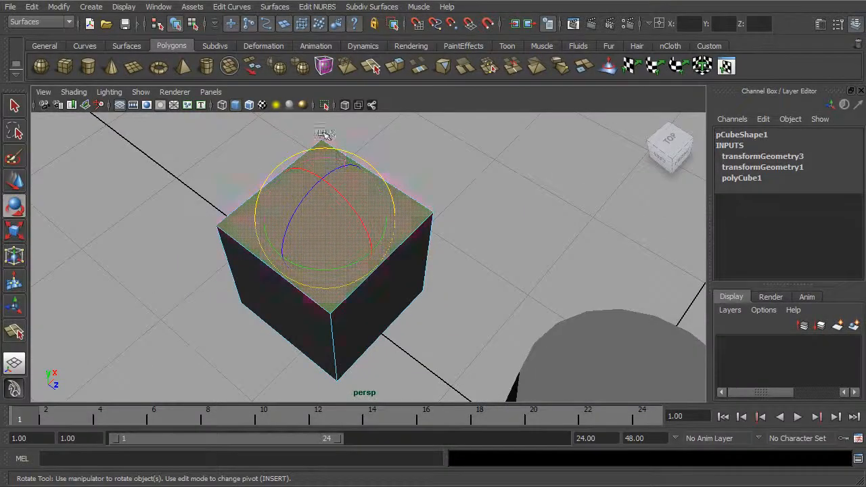
alt+drag(324, 305, 382, 246)
alt+right_drag(381, 246, 440, 248)
alt+middle_drag(440, 248, 441, 253)
alt+right_drag(440, 253, 456, 257)
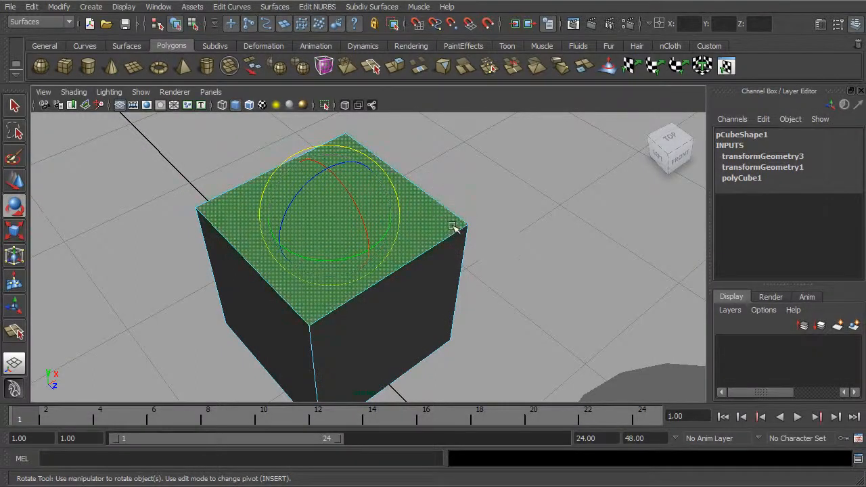
alt+drag(397, 240, 327, 179)
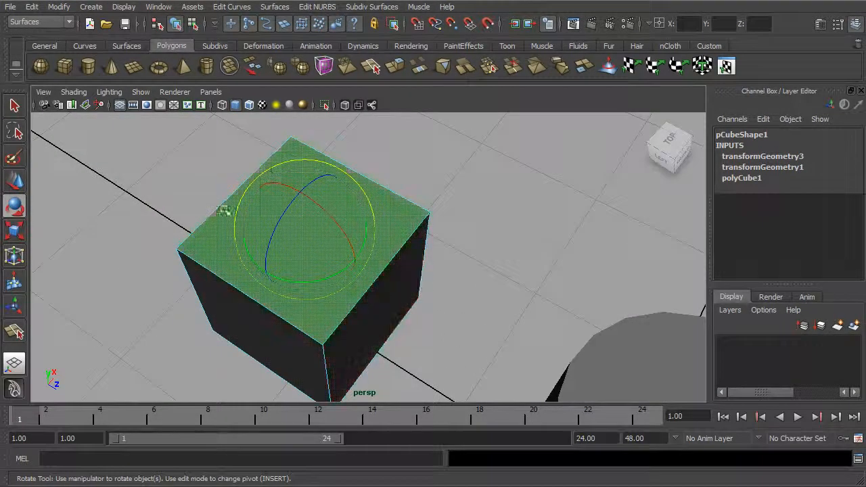
alt+drag(366, 219, 375, 224)
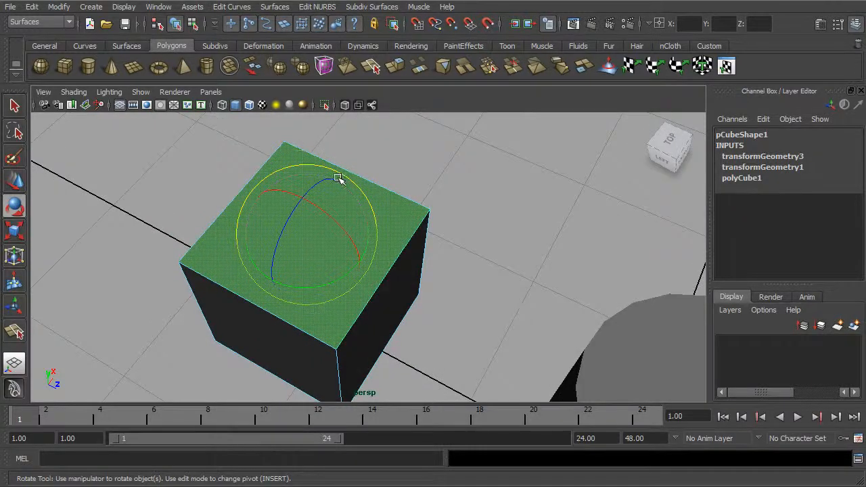
alt+drag(451, 207, 310, 216)
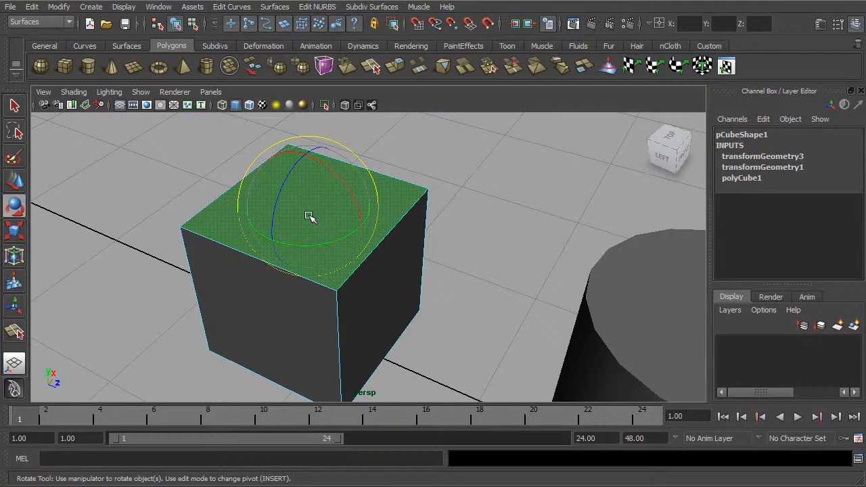
alt+drag(343, 193, 333, 209)
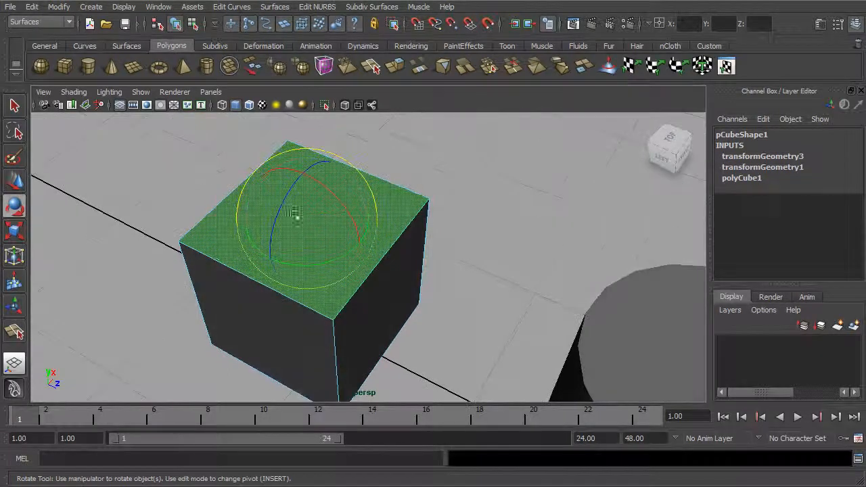
alt+drag(373, 257, 384, 237)
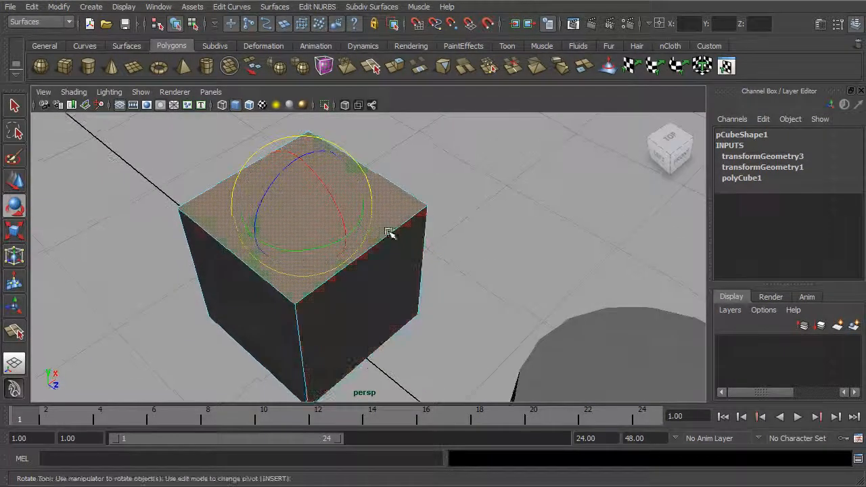
alt+drag(431, 207, 426, 225)
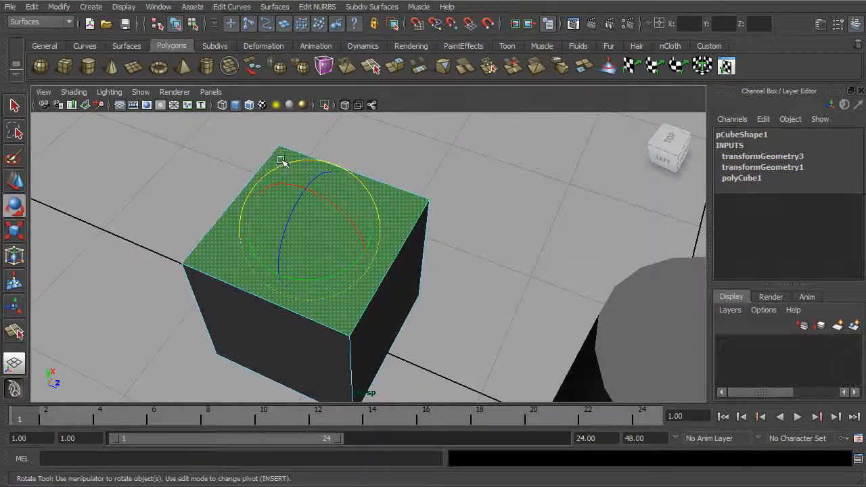
alt+drag(332, 263, 441, 217)
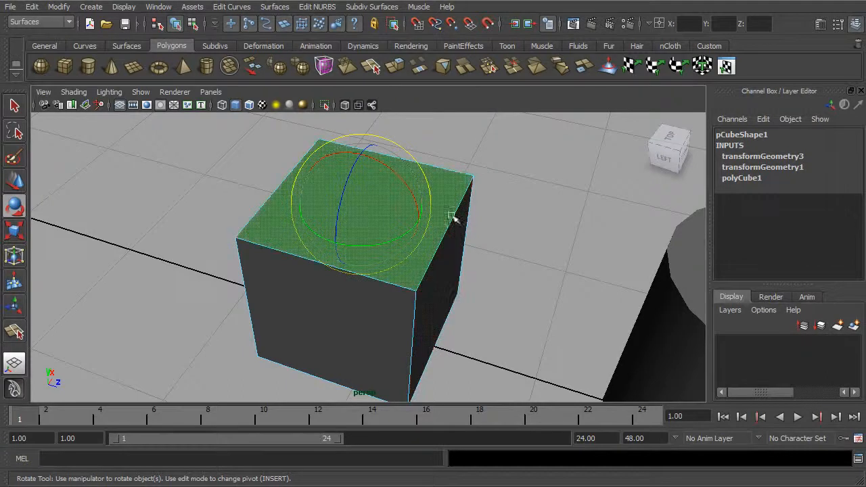
alt+drag(358, 188, 530, 202)
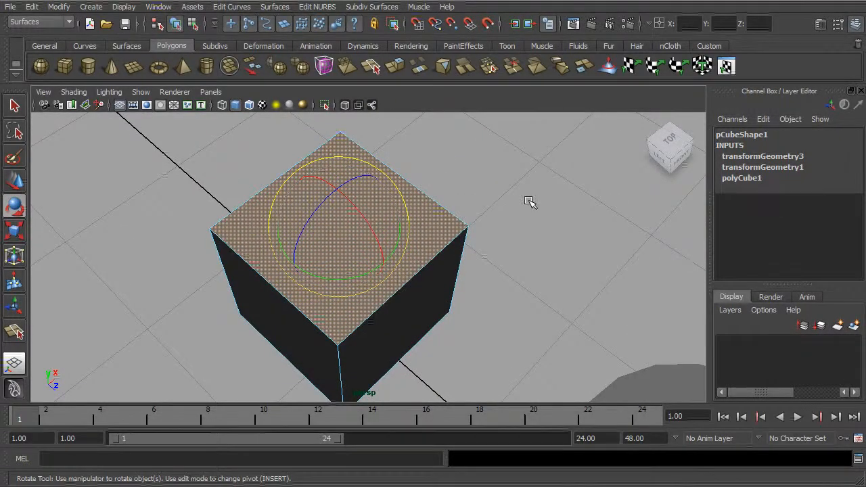
Clear the face selection, then pick the cube's top face once more and deselect it
click(525, 218)
alt+drag(497, 269, 517, 242)
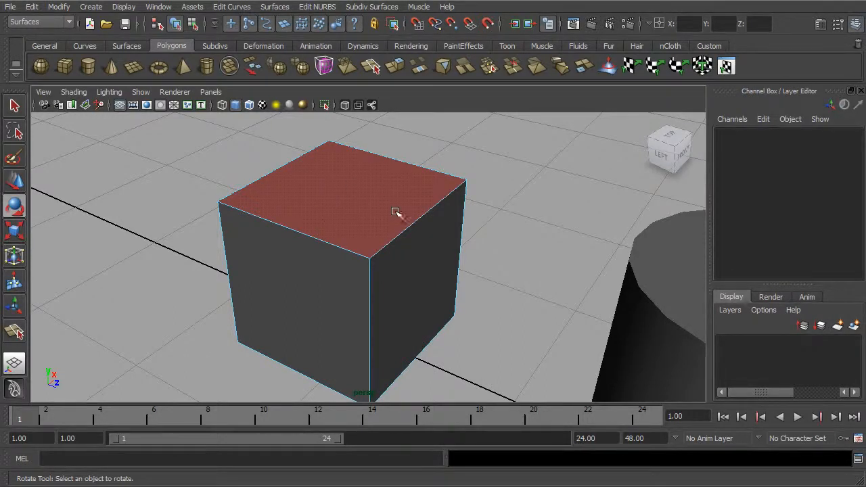
alt+drag(443, 224, 437, 242)
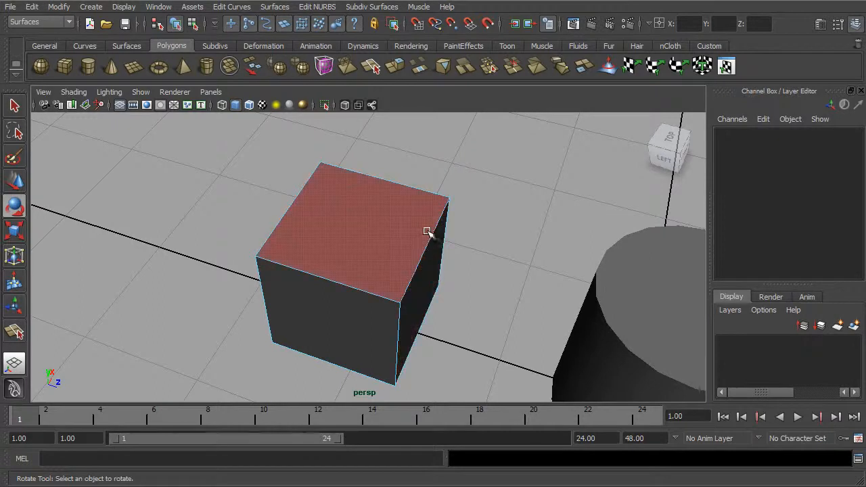
click(362, 226)
click(475, 180)
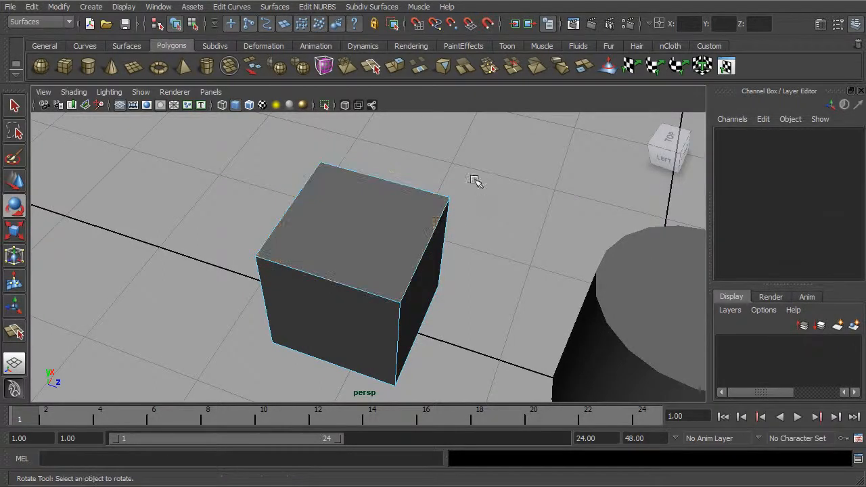
Examine the cube's unselected faces from several angles, including a wider view beside the cylinder
alt+drag(471, 251, 460, 224)
alt+right_drag(461, 224, 495, 234)
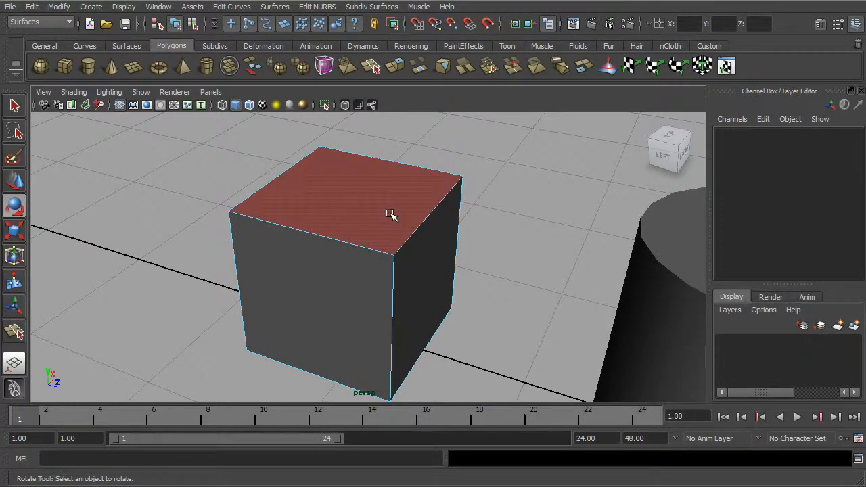
alt+drag(444, 210, 419, 234)
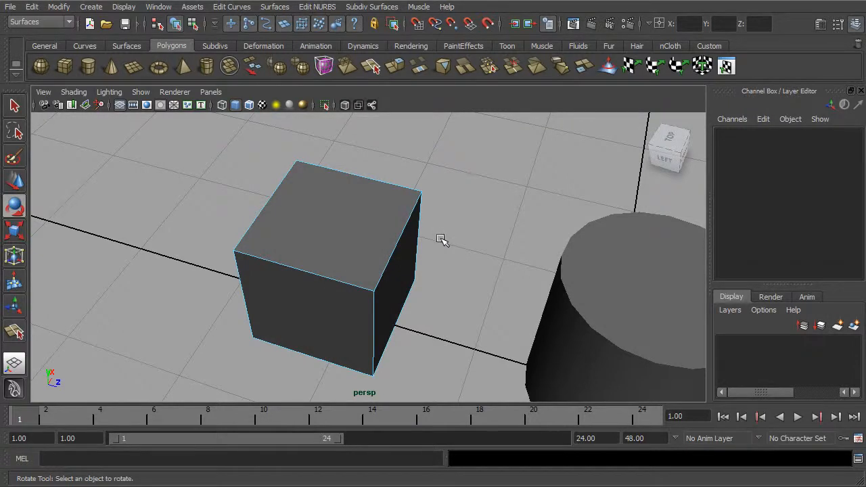
mouse_move(442, 240)
alt+mouse_down()
mouse_move(424, 230)
mouse_move(437, 235)
mouse_move(426, 242)
mouse_move(445, 237)
alt+mouse_up()
alt+drag(406, 286, 453, 249)
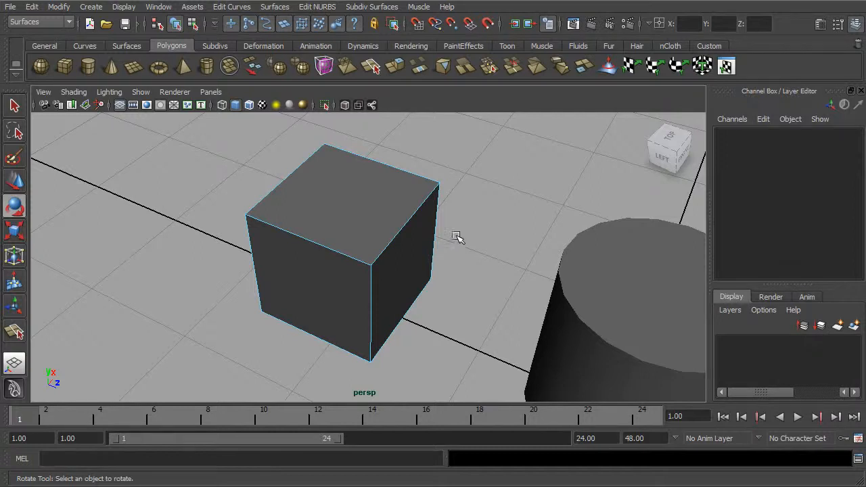
mouse_move(466, 250)
alt+mouse_down()
mouse_move(445, 246)
mouse_move(475, 253)
alt+mouse_up()
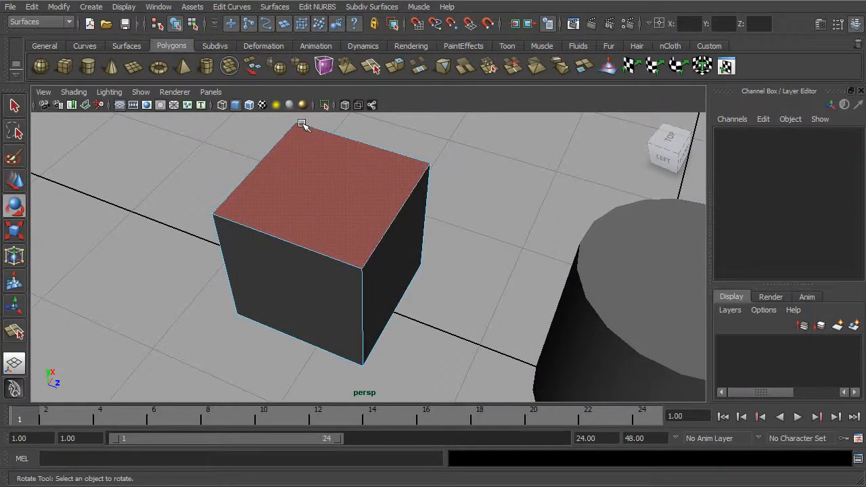
alt+drag(425, 273, 361, 216)
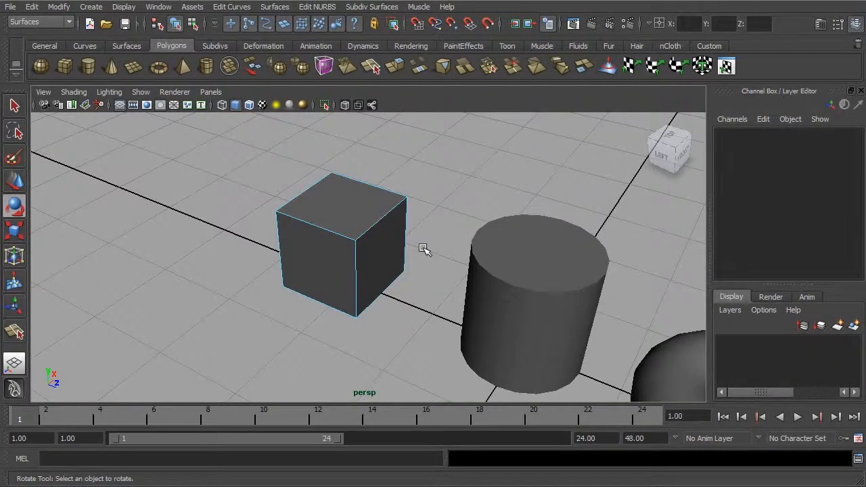
alt+drag(391, 271, 452, 249)
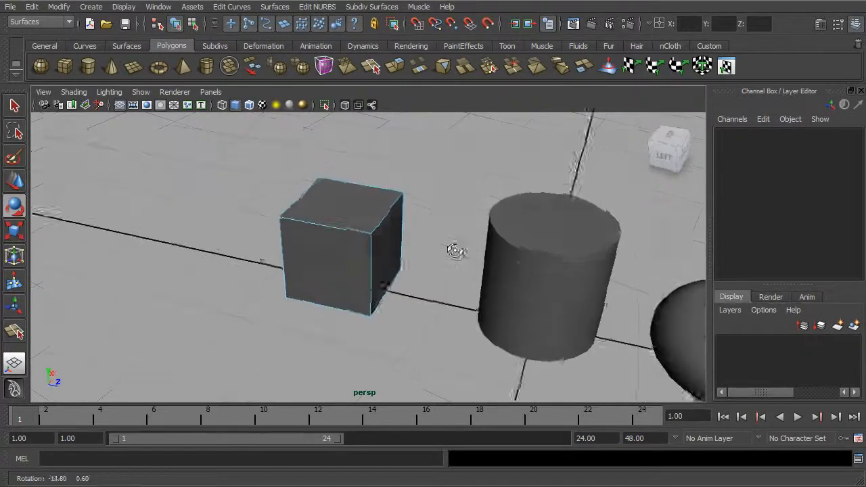
alt+middle_drag(458, 257, 435, 253)
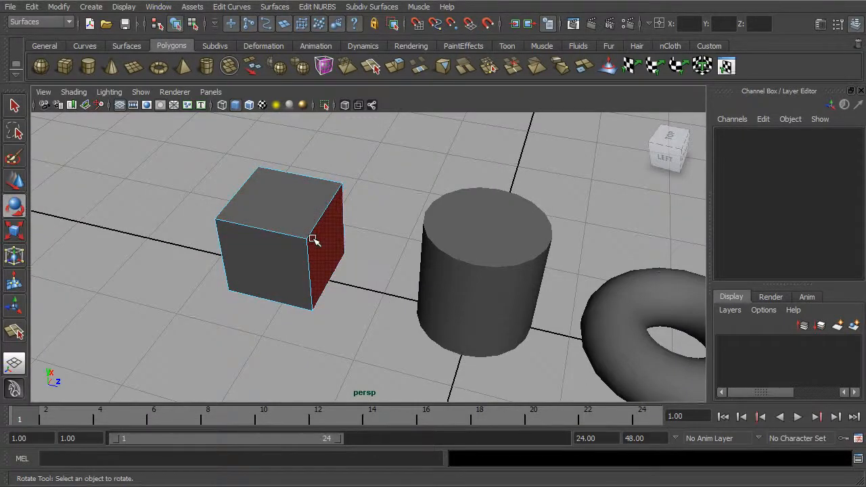
alt+drag(358, 267, 312, 247)
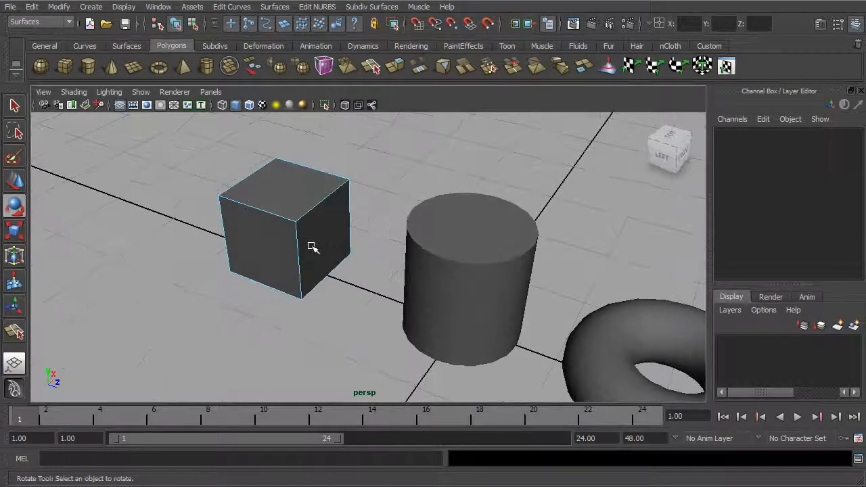
Select the cube's top face and two adjoining side faces one at a time
click(298, 192)
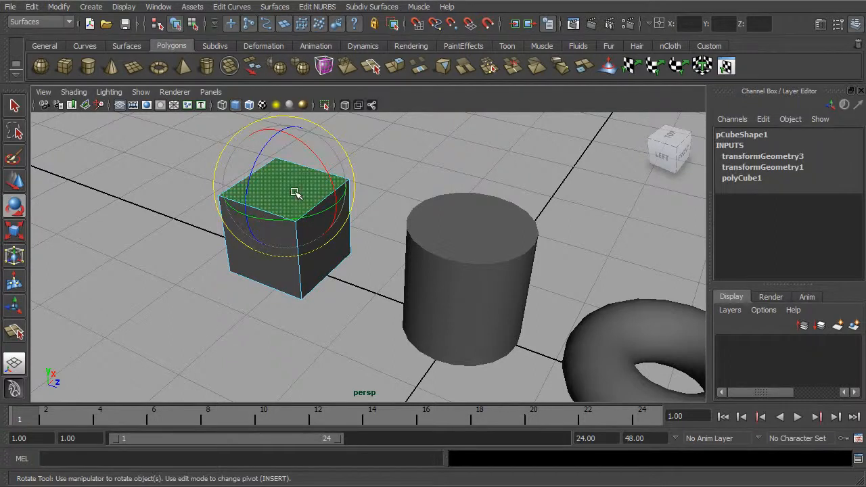
click(284, 257)
alt+drag(314, 189, 369, 254)
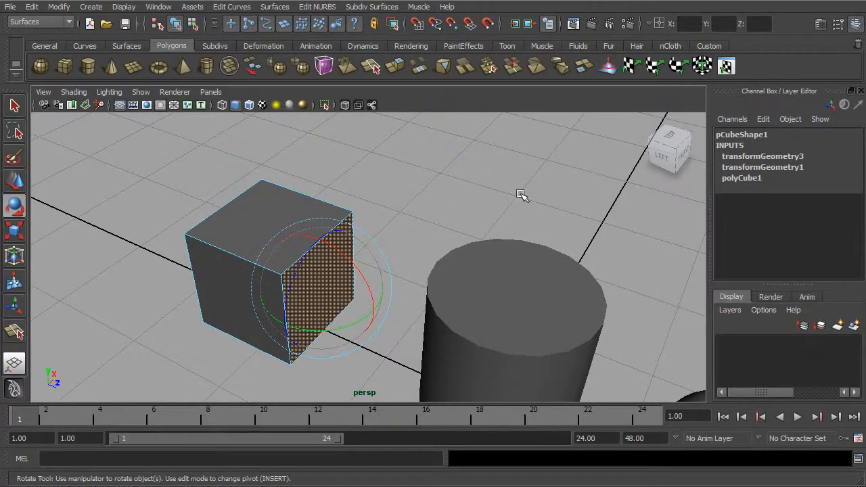
Select the whole cylinder beside the cube as an object
mouse_move(545, 229)
alt+mouse_down()
mouse_move(563, 237)
mouse_move(501, 209)
mouse_move(537, 223)
alt+mouse_up()
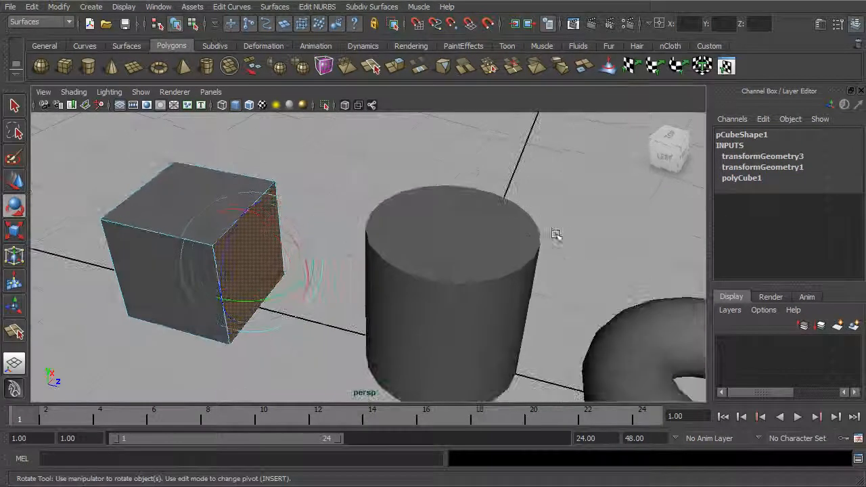
alt+middle_drag(520, 280, 489, 255)
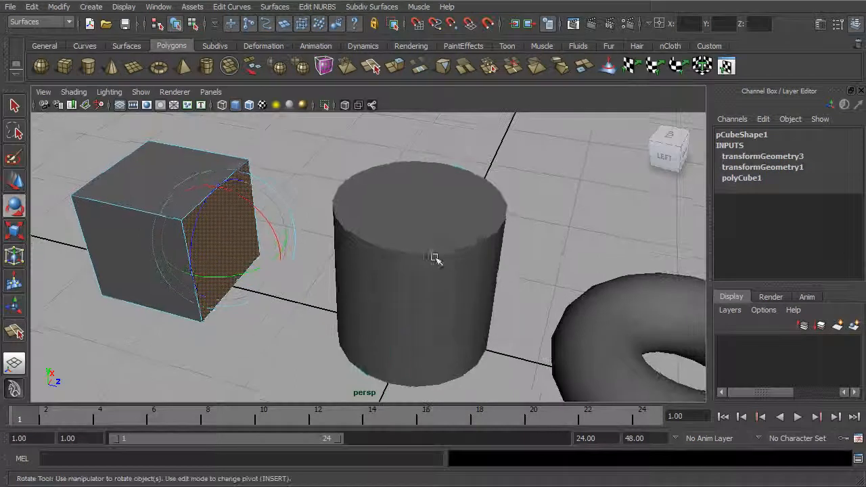
click(435, 258)
alt+drag(528, 245, 513, 200)
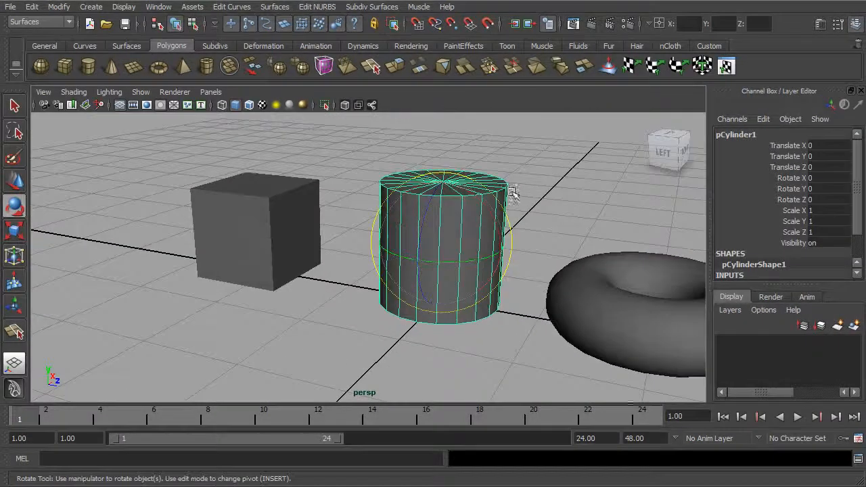
Examine the selected cylinder's top cap and its radial edges from directly above
click(540, 194)
click(304, 248)
click(425, 217)
alt+drag(426, 216, 373, 208)
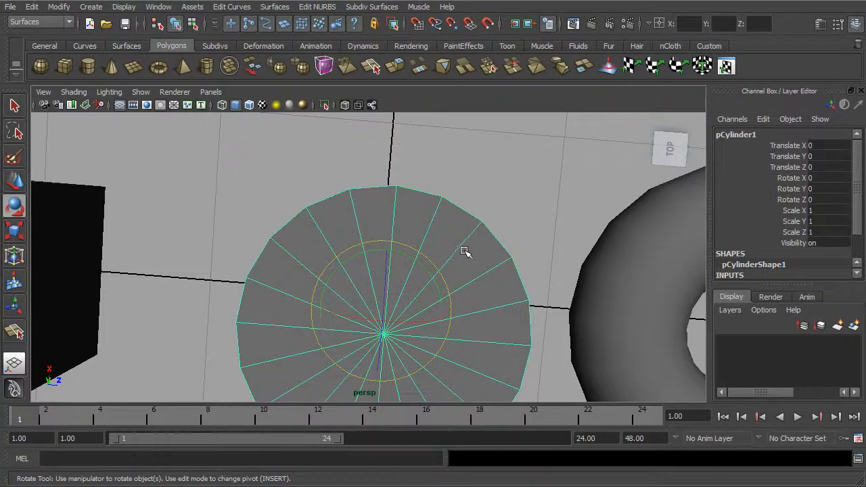
alt+middle_drag(460, 244, 479, 223)
alt+right_drag(481, 223, 425, 218)
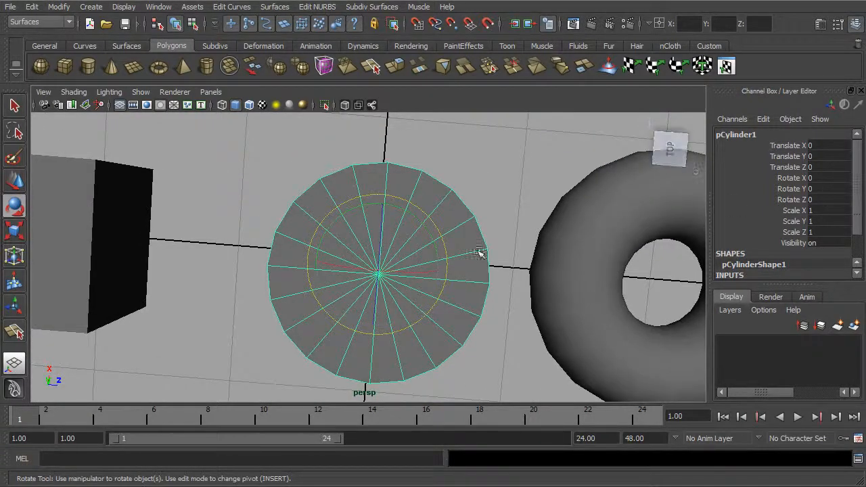
scroll(433, 228, up, 4)
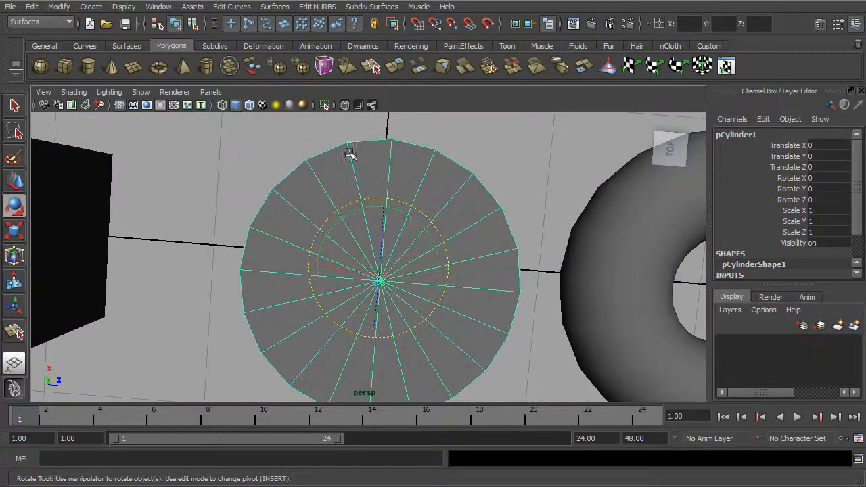
alt+drag(499, 238, 433, 214)
Deselect the cylinder to inspect its plain faceted outline, then reselect it and view it from the side
click(467, 160)
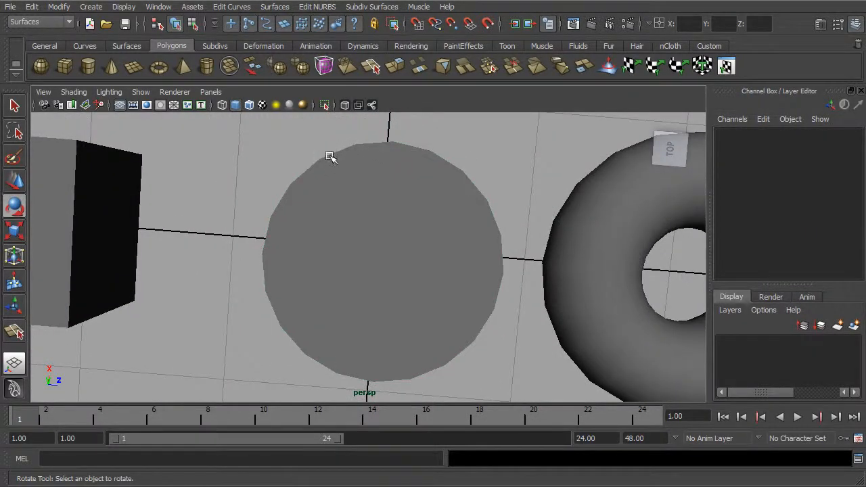
click(351, 151)
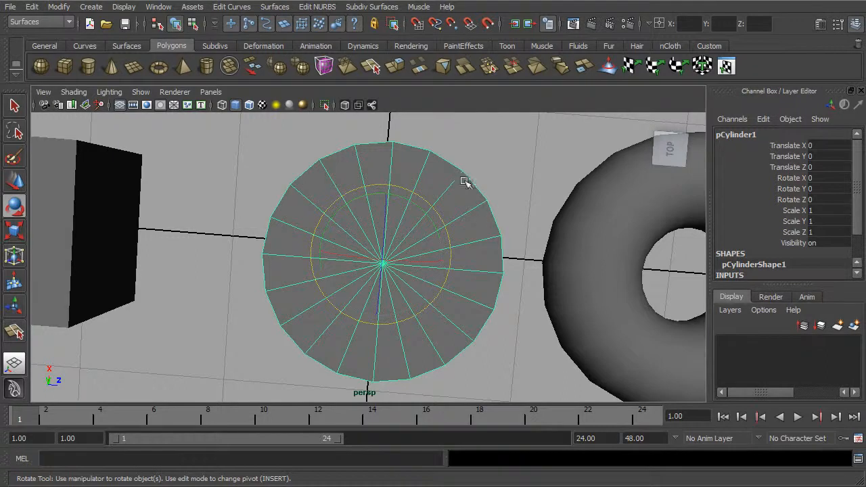
alt+drag(507, 246, 474, 242)
click(506, 237)
click(424, 219)
scroll(508, 245, down, 2)
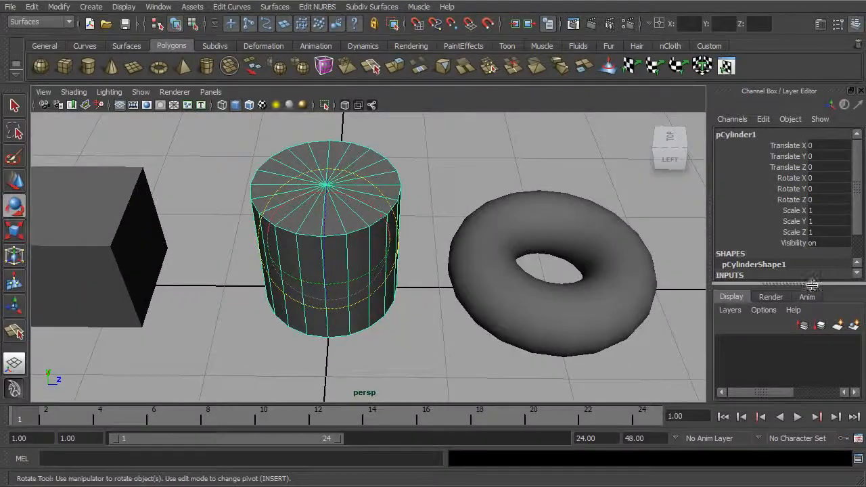
Expand the cylinder's polyCylinder1 construction inputs to reach its subdivision settings
scroll(852, 224, down, 2)
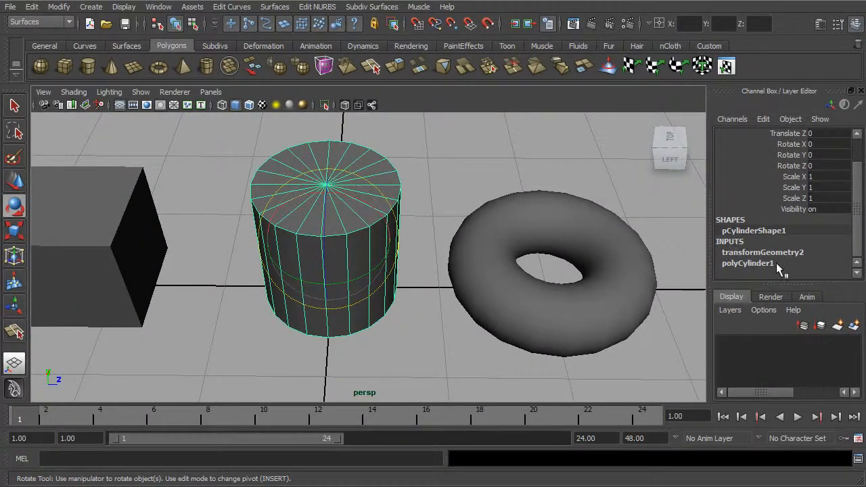
click(752, 264)
scroll(857, 231, down, 3)
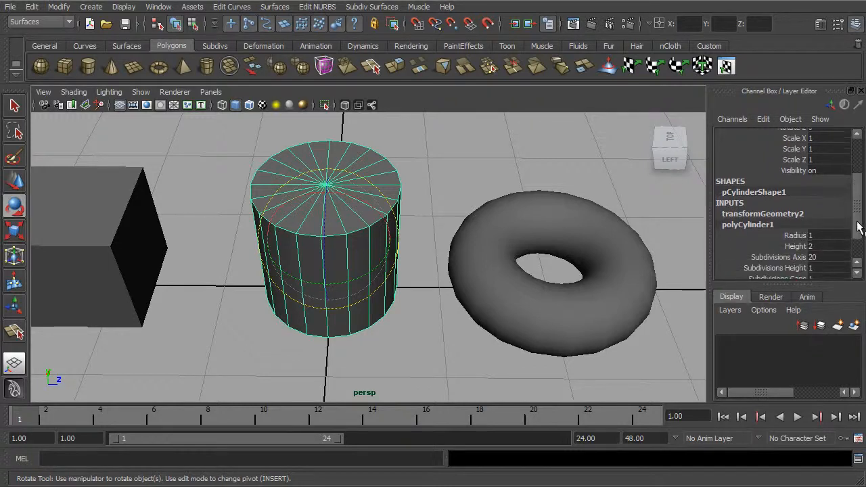
Set the cylinder's Subdivisions Axis to 8 and view its cap from above
click(671, 138)
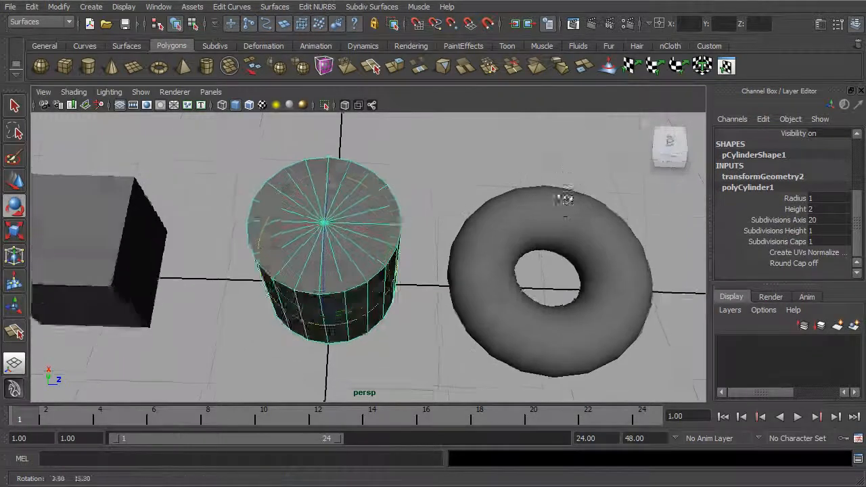
click(778, 220)
middle_drag(677, 217, 602, 217)
alt+drag(532, 221, 503, 236)
alt+middle_drag(503, 235, 522, 221)
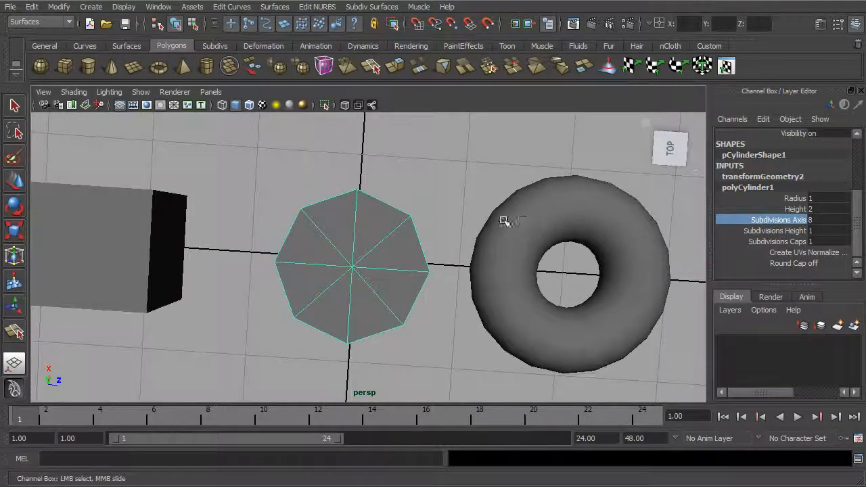
alt+right_drag(522, 221, 562, 232)
alt+middle_drag(561, 232, 586, 213)
Deselect the cylinder to inspect its coarse eight-sided shape, then reselect it from above
click(497, 264)
key(e)
alt+drag(497, 265, 439, 201)
key(e)
click(466, 202)
alt+drag(359, 160, 467, 234)
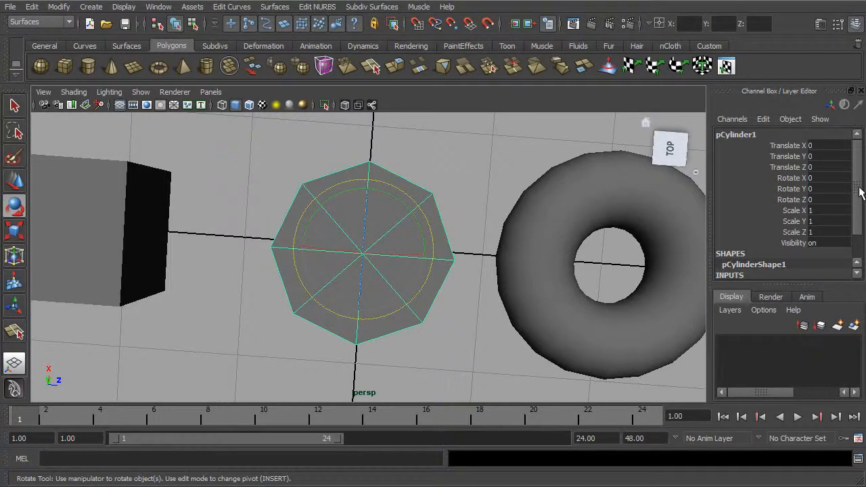
Reopen the cylinder's polyCylinder1 inputs and raise Subdivisions Axis to 42
drag(858, 192, 815, 247)
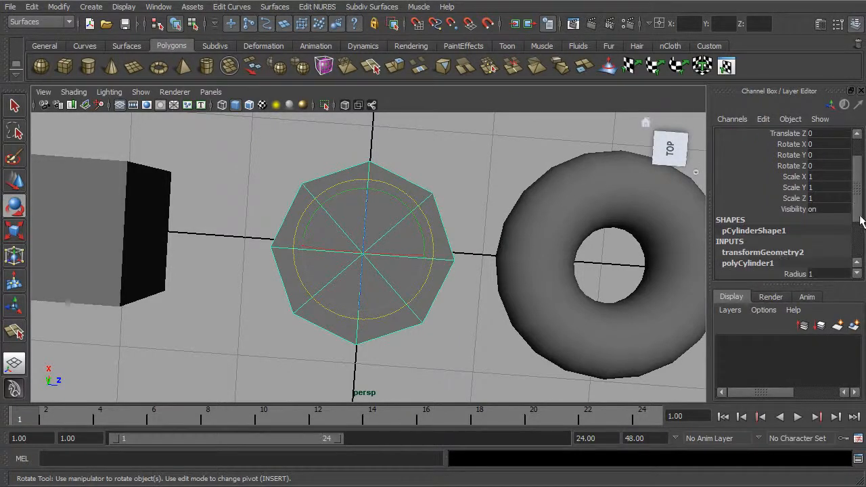
click(763, 264)
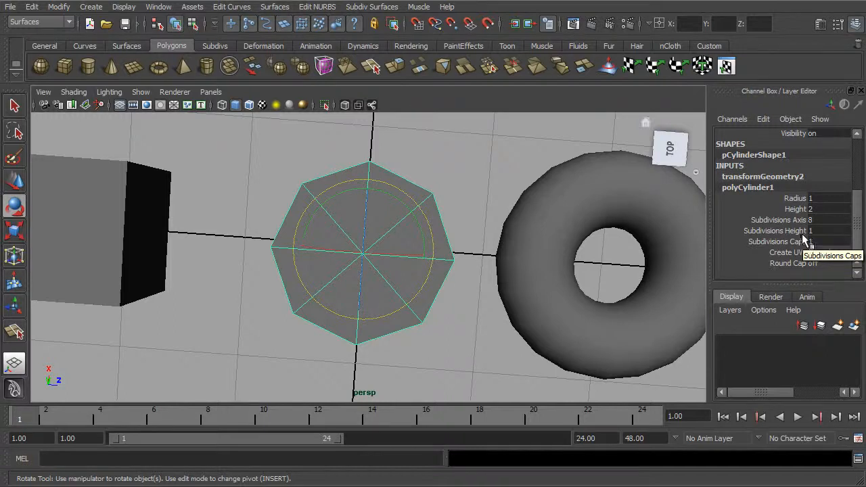
alt+drag(518, 200, 525, 203)
click(778, 220)
middle_drag(670, 209, 863, 256)
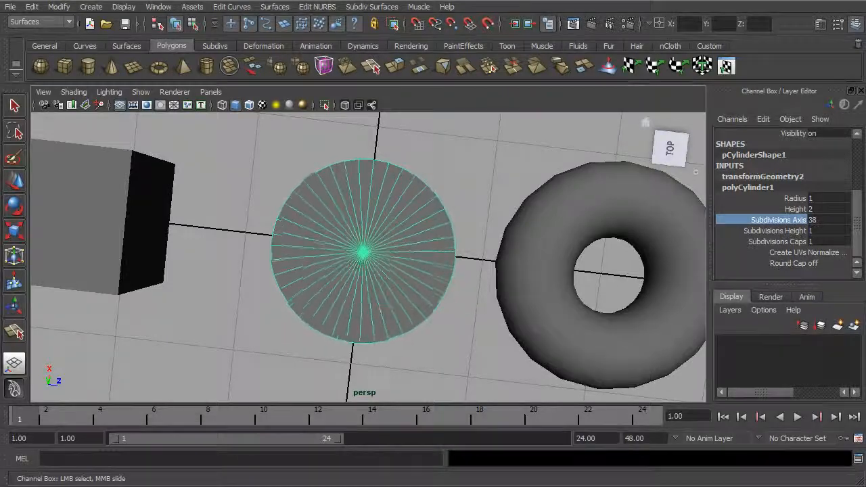
alt+drag(590, 290, 535, 264)
alt+drag(478, 236, 470, 197)
Deselect the finely divided cylinder to inspect its rounder outline, then select it again
key(e)
alt+drag(421, 222, 443, 236)
click(526, 206)
alt+drag(527, 205, 492, 219)
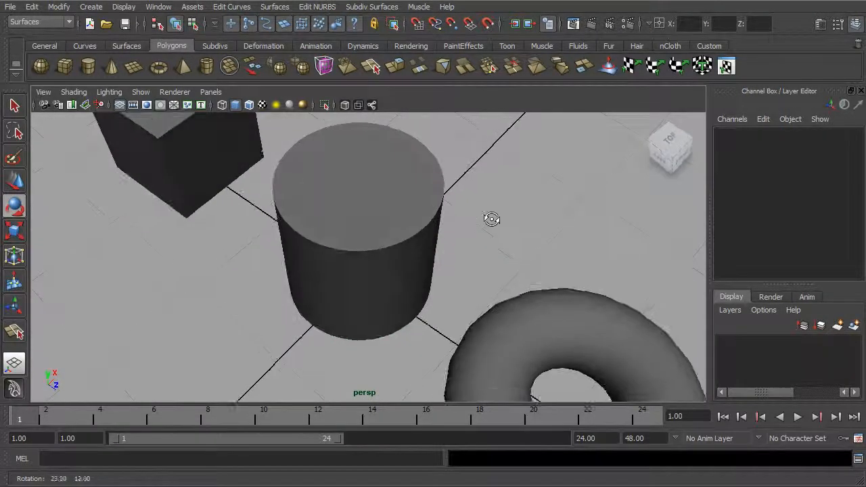
alt+drag(351, 247, 383, 244)
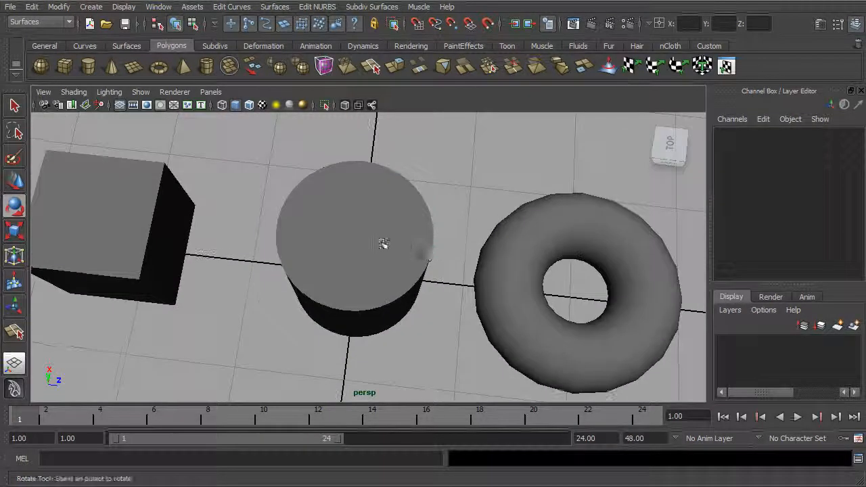
click(383, 244)
Expand the polyCylinder1 inputs again and set the cylinder's Subdivisions Axis to 12
drag(857, 218, 834, 256)
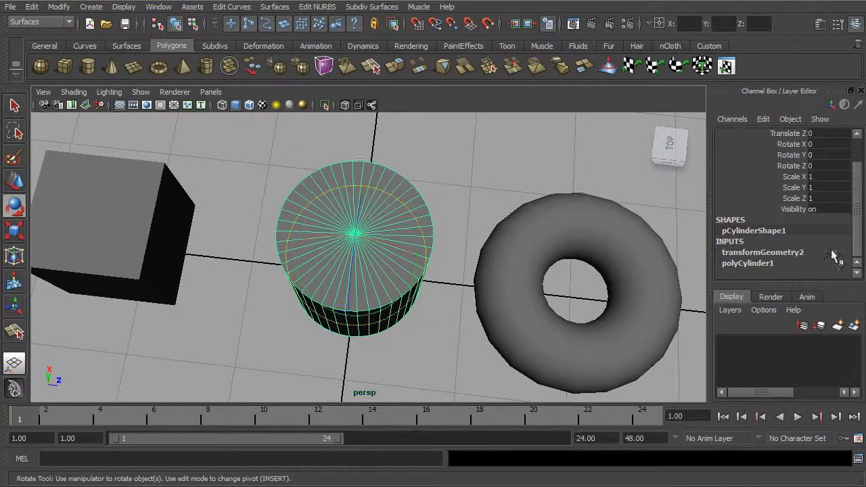
click(769, 265)
drag(857, 215, 856, 238)
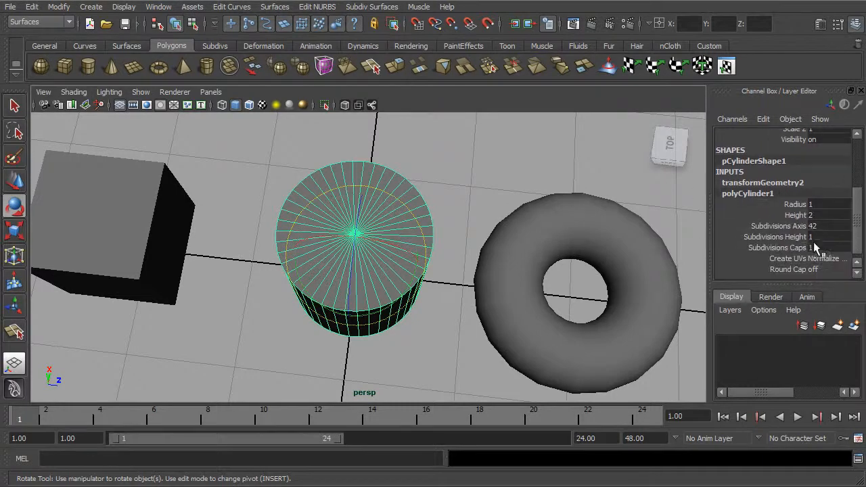
click(779, 226)
middle_drag(547, 192, 446, 199)
alt+drag(528, 184, 528, 200)
middle_drag(527, 201, 503, 199)
alt+drag(507, 219, 491, 183)
alt+right_drag(491, 184, 509, 198)
mouse_move(509, 197)
alt+mouse_down()
mouse_move(512, 216)
mouse_move(514, 209)
alt+mouse_up()
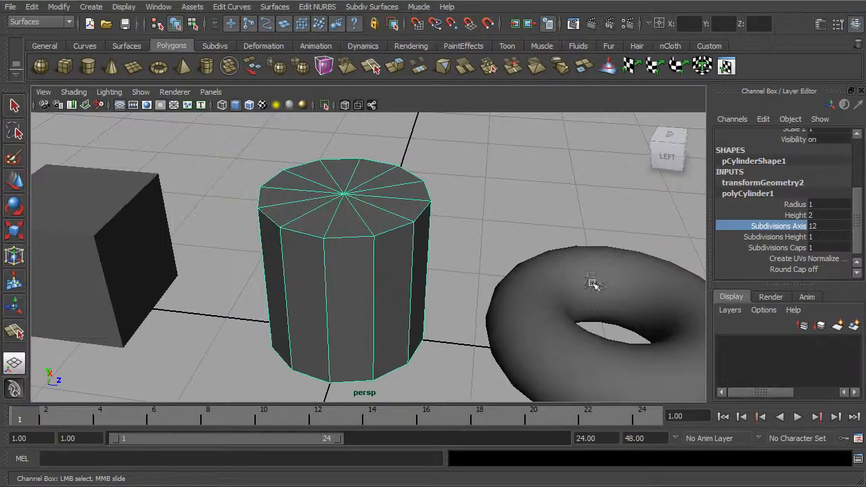
Select the cylinder's vertical side edges and switch to the Polygons modelling command set
click(489, 211)
key(e)
alt+drag(423, 262, 404, 242)
click(405, 242)
right_drag(404, 224, 404, 191)
drag(238, 197, 525, 251)
click(41, 22)
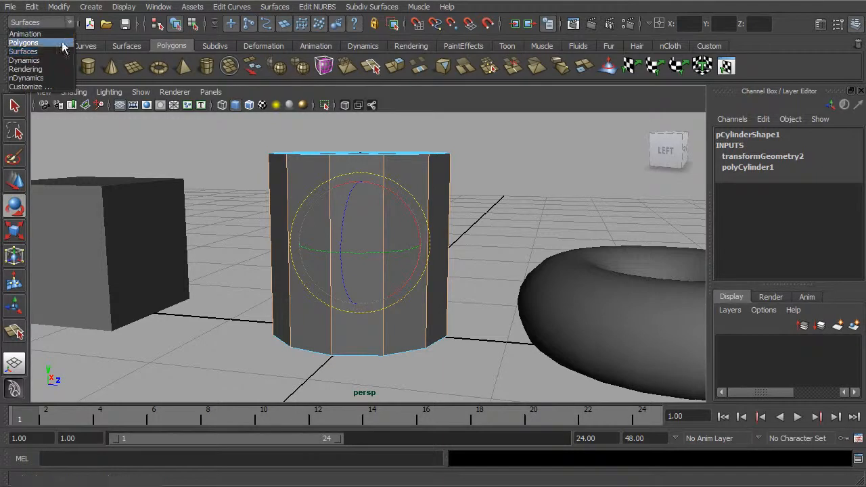
click(27, 38)
Clear the edge selection in object mode and examine the hard shading between the cylinder's side faces
alt+drag(470, 214, 494, 252)
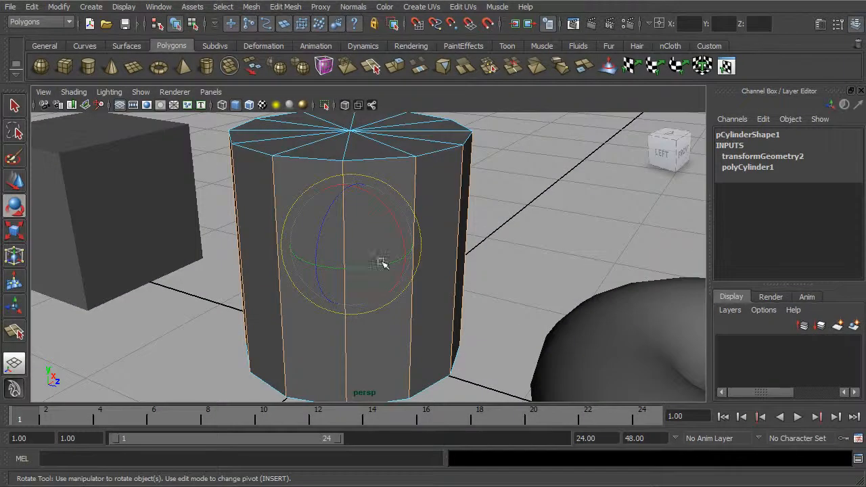
alt+right_drag(563, 230, 481, 237)
alt+drag(476, 244, 464, 215)
click(454, 238)
alt+drag(465, 269, 473, 248)
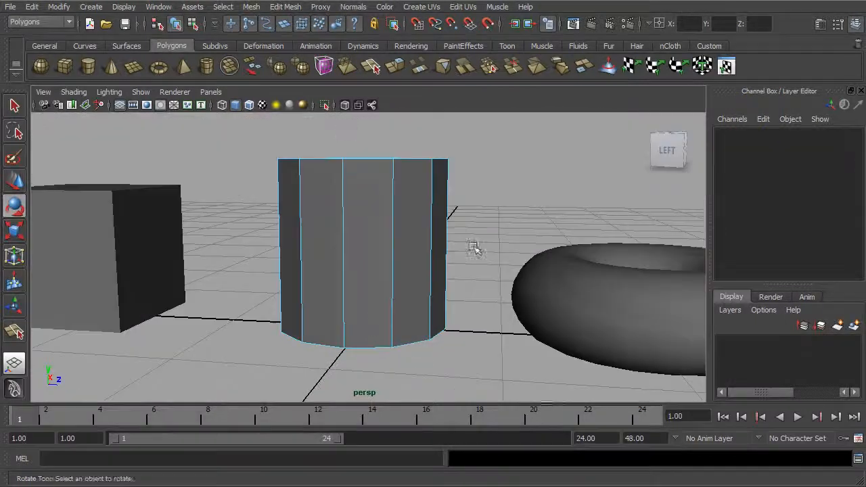
click(194, 26)
click(176, 25)
click(521, 180)
alt+drag(521, 180, 426, 215)
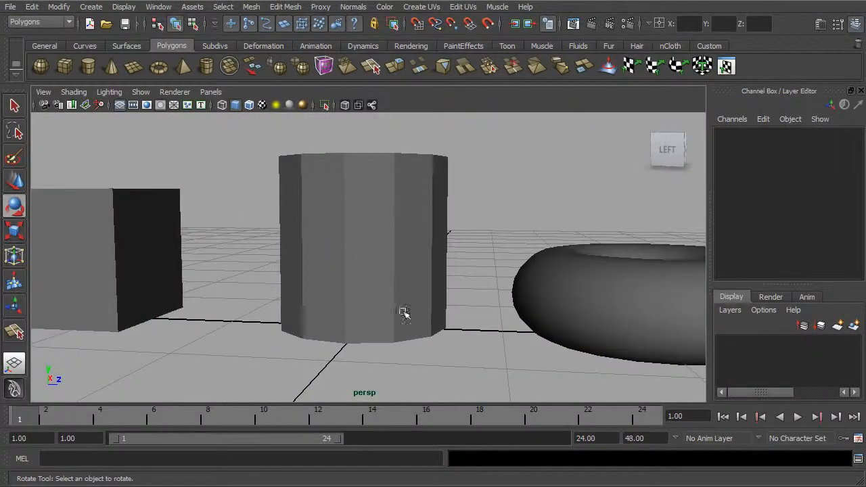
alt+drag(354, 240, 364, 242)
alt+drag(339, 290, 341, 161)
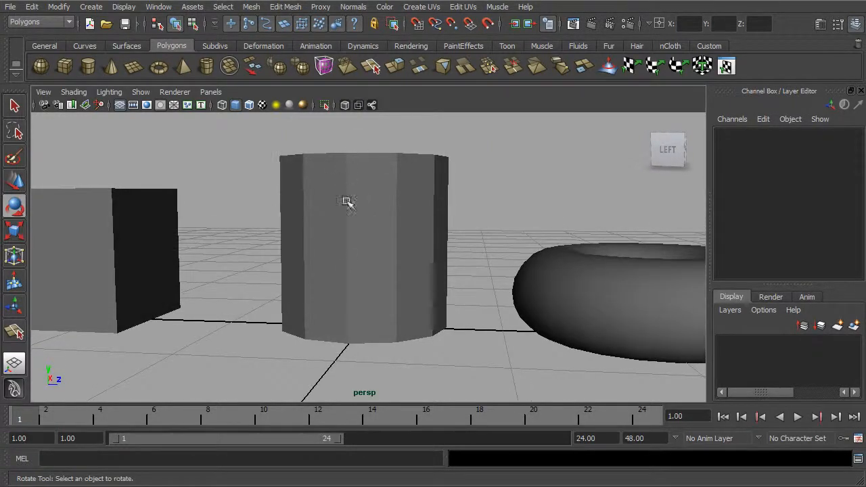
Select the cylinder's vertical side edges again and apply Soften Edge to them
mouse_move(395, 240)
alt+mouse_down()
mouse_move(395, 228)
mouse_move(387, 230)
alt+mouse_up()
right_drag(387, 230, 318, 227)
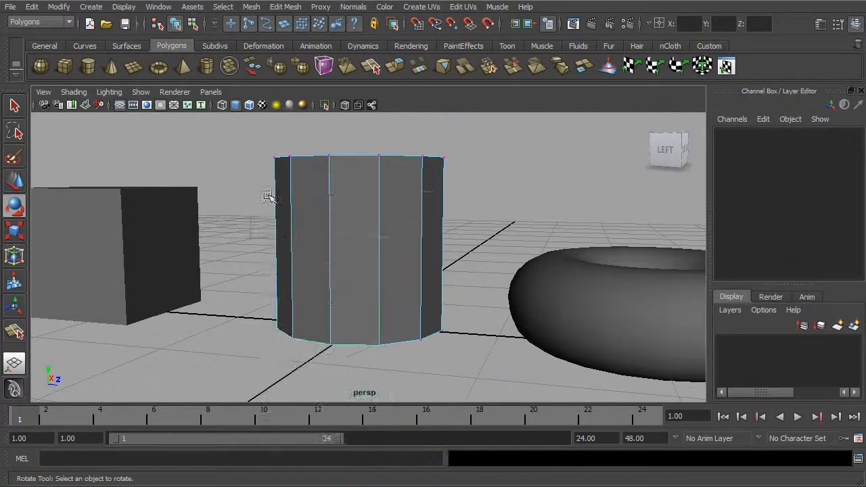
drag(503, 237, 505, 238)
alt+drag(505, 238, 482, 213)
click(358, 9)
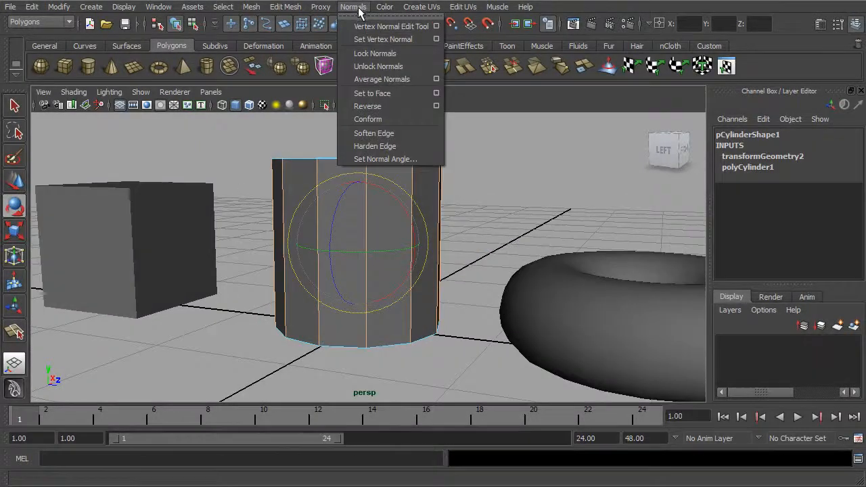
click(373, 133)
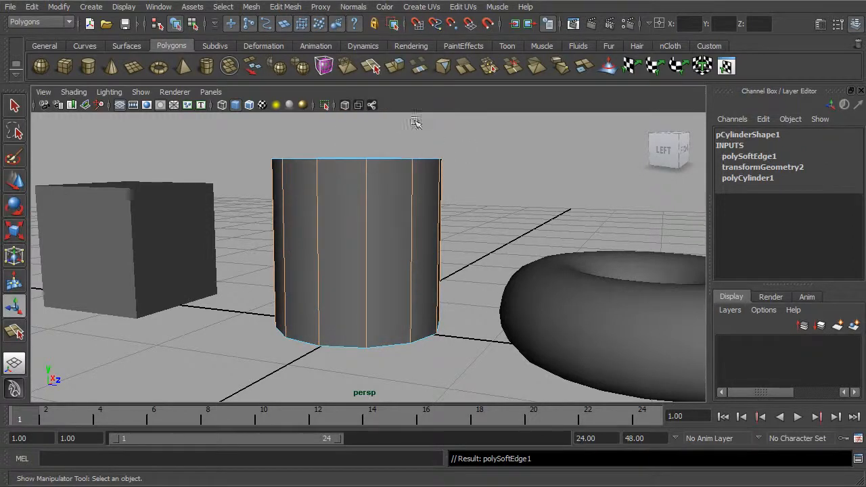
Return to object mode with nothing selected and examine the softened cylinder from the side and from above
click(189, 24)
click(518, 222)
alt+drag(518, 223, 425, 242)
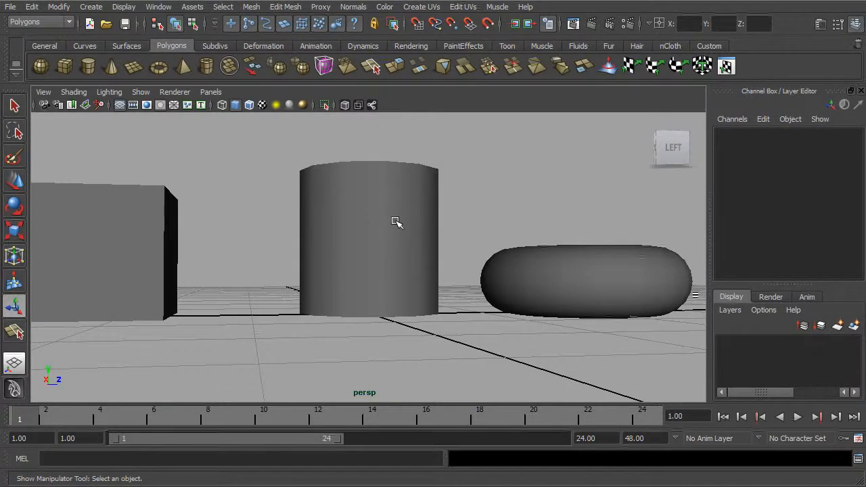
alt+drag(435, 217, 470, 205)
click(416, 283)
click(537, 188)
alt+drag(537, 187, 495, 214)
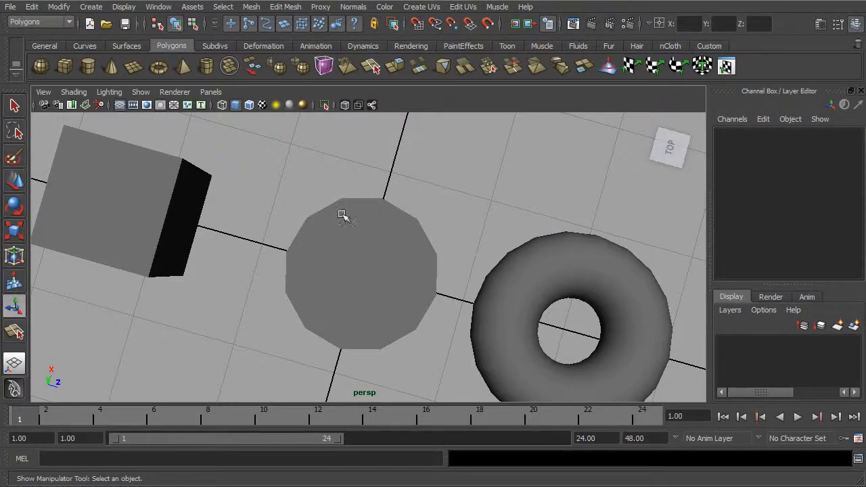
Select the cylinder as an object and examine its side segments and cap from several angles
alt+drag(399, 244, 453, 216)
click(333, 213)
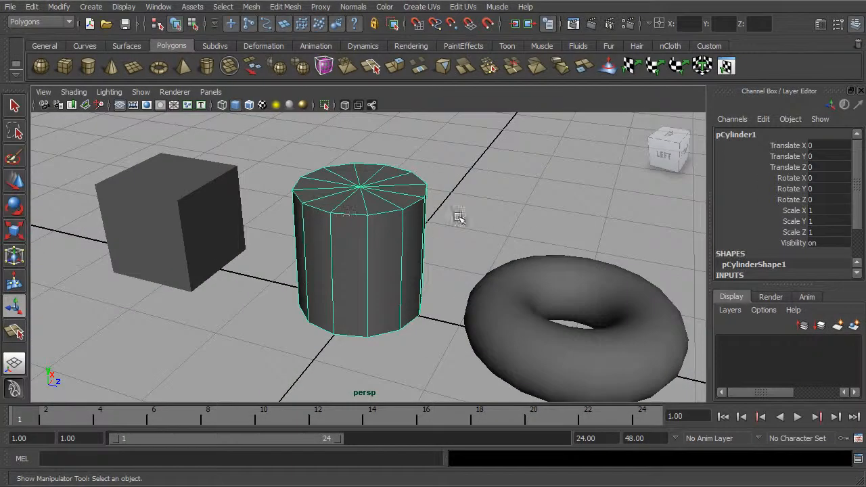
alt+drag(391, 233, 458, 215)
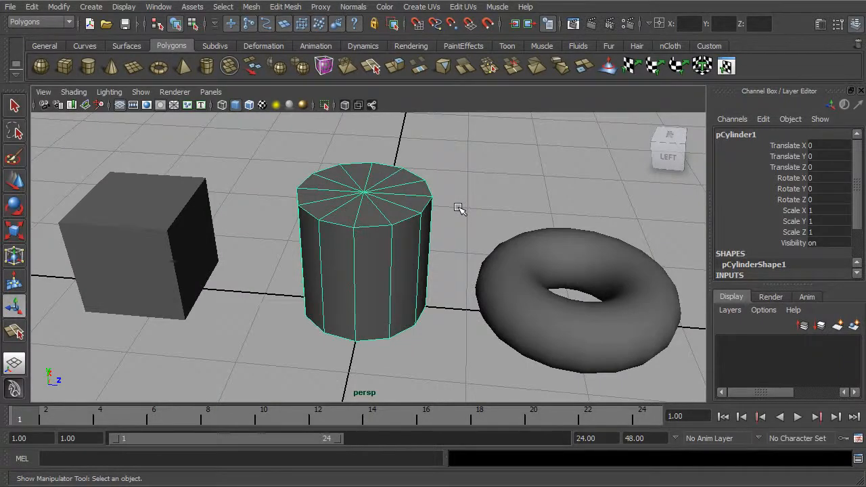
mouse_move(459, 208)
alt+mouse_down()
mouse_move(450, 213)
mouse_move(471, 207)
alt+mouse_up()
alt+middle_drag(471, 208, 474, 204)
alt+right_drag(474, 204, 465, 205)
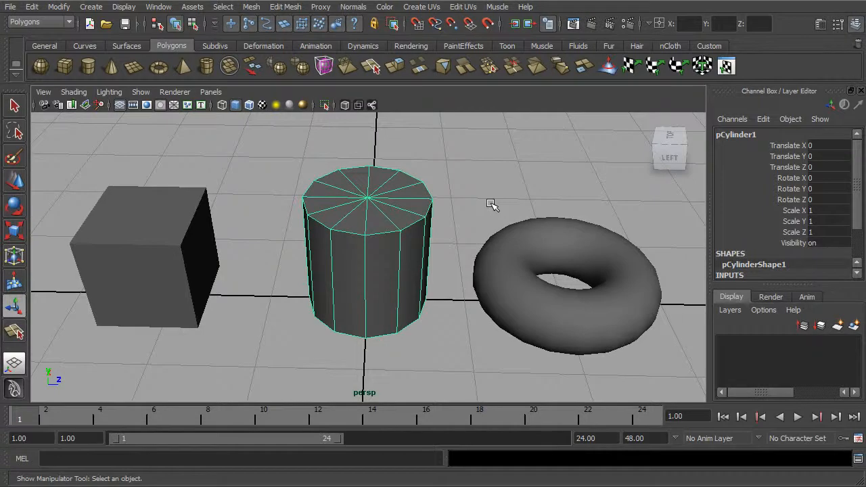
alt+drag(480, 210, 451, 199)
alt+right_drag(451, 199, 461, 228)
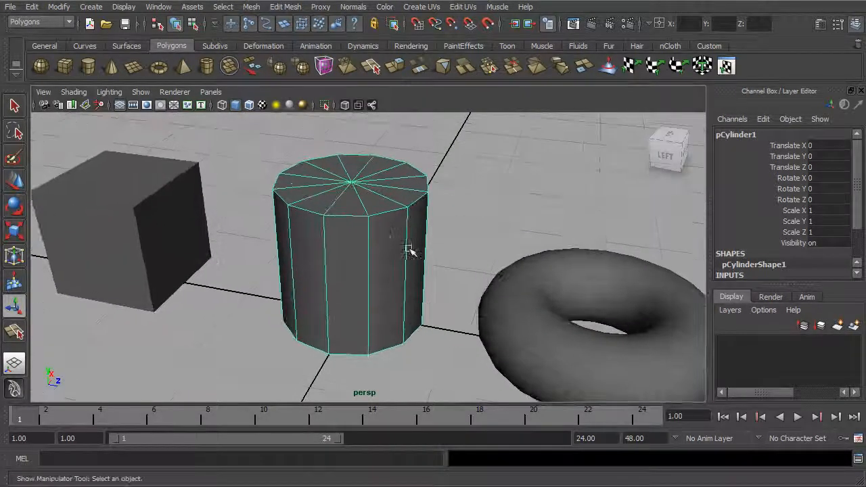
alt+drag(412, 258, 400, 226)
alt+middle_drag(400, 226, 335, 200)
Select the torus as an object and bring it into close view
click(335, 200)
alt+drag(489, 226, 501, 192)
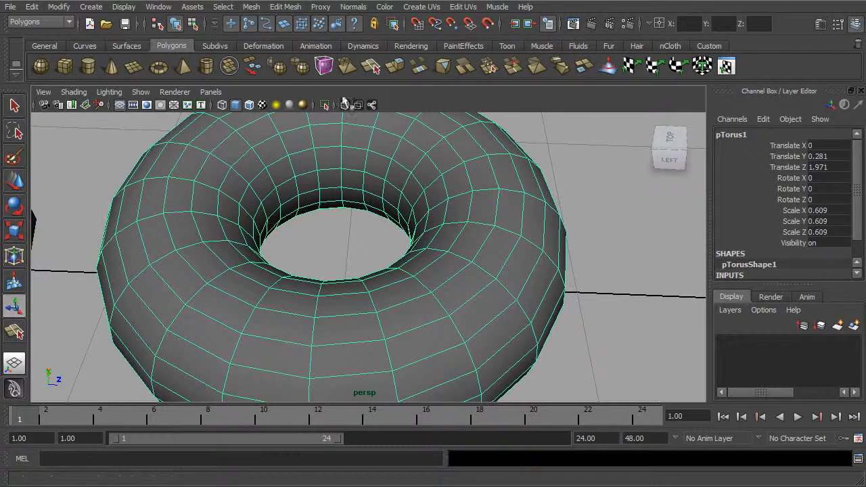
click(710, 46)
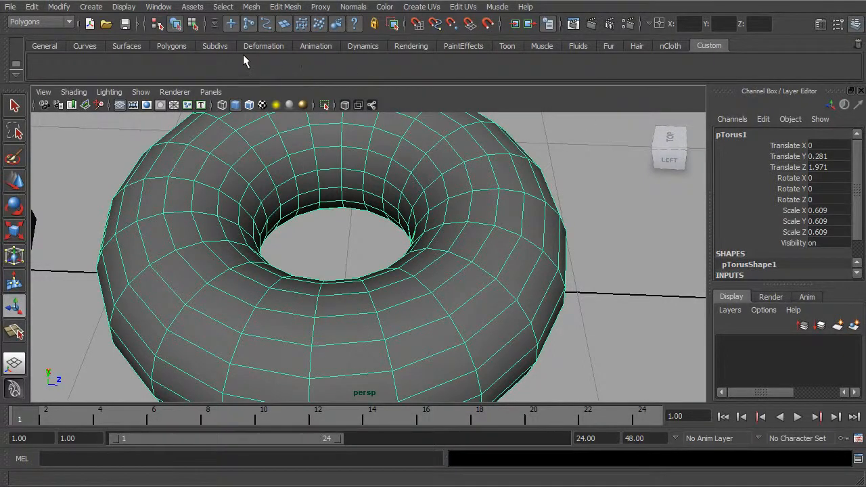
click(169, 46)
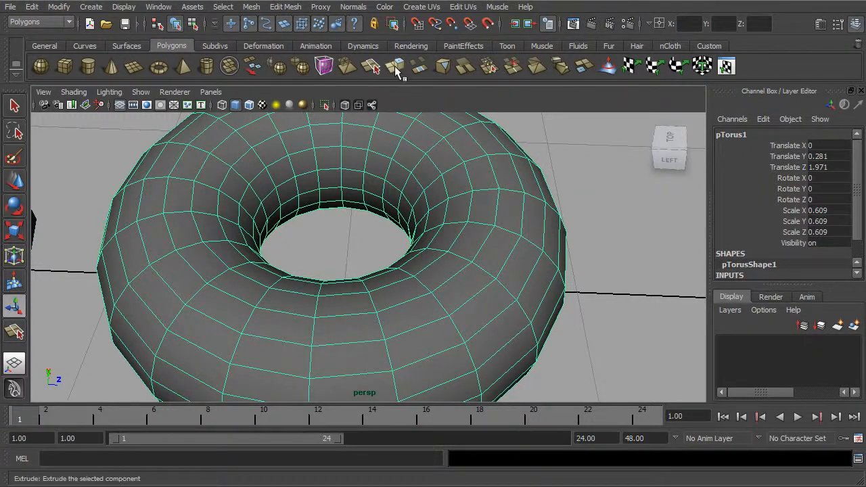
Switch the torus to face selection and select a single face on its upper surface
right_drag(515, 234, 513, 261)
click(501, 246)
alt+drag(504, 246, 474, 203)
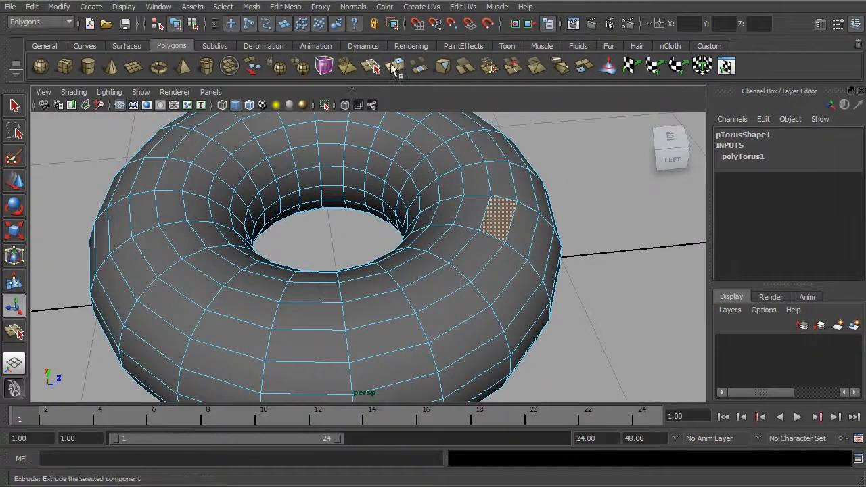
Extrude the selected torus face with a thickness of 0.12
click(285, 6)
click(293, 35)
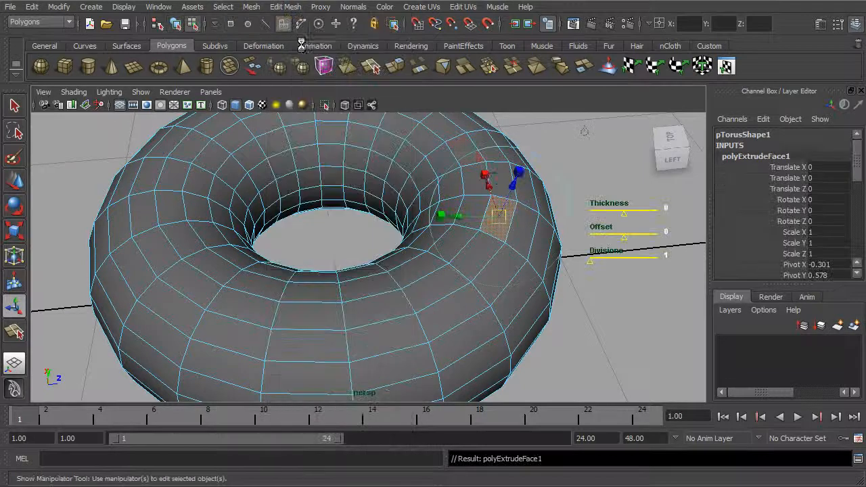
alt+middle_drag(458, 139, 387, 177)
alt+drag(392, 197, 441, 200)
alt+middle_drag(440, 199, 379, 223)
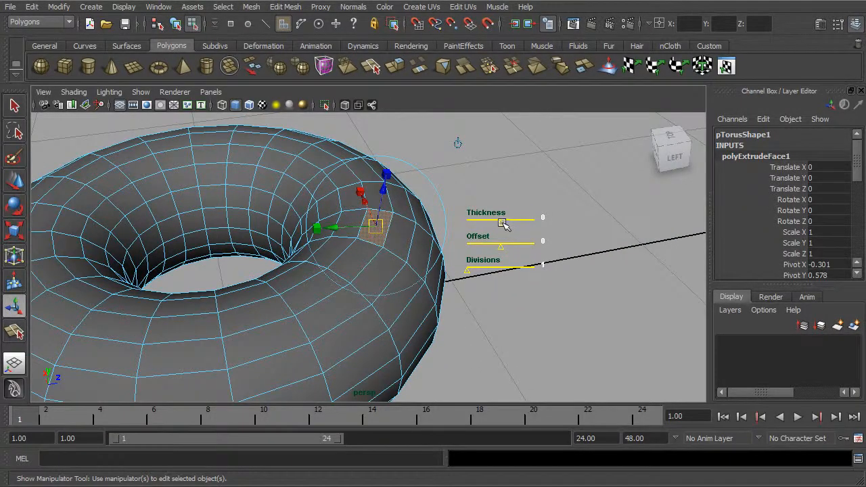
drag(503, 222, 507, 223)
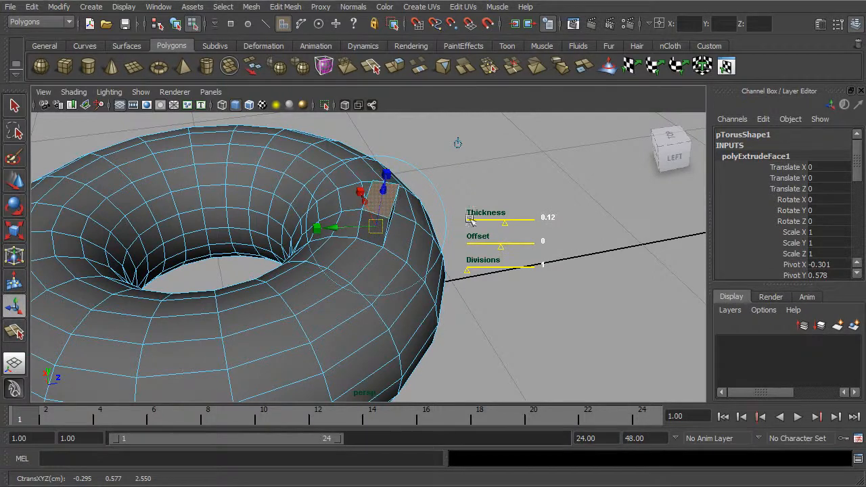
Pull the extruded torus face further outward and scale it down to taper the protrusion
drag(382, 191, 468, 186)
alt+middle_drag(467, 186, 410, 246)
click(440, 162)
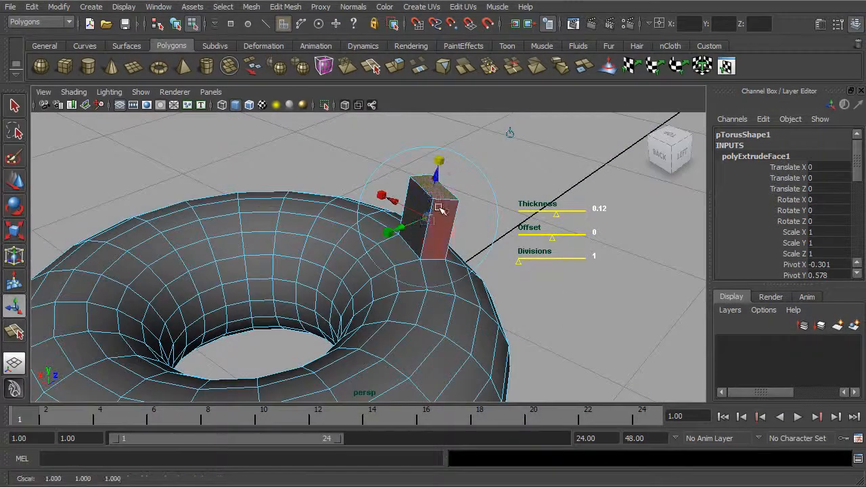
drag(423, 220, 408, 228)
alt+drag(465, 235, 435, 232)
alt+middle_drag(435, 232, 501, 209)
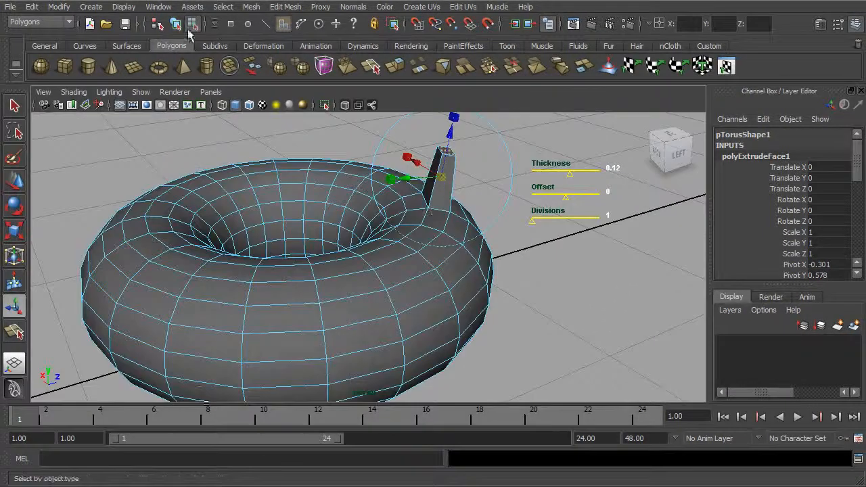
Insert three edge loops around the outer side of the torus with the Insert Edge Loop Tool
click(176, 25)
click(285, 7)
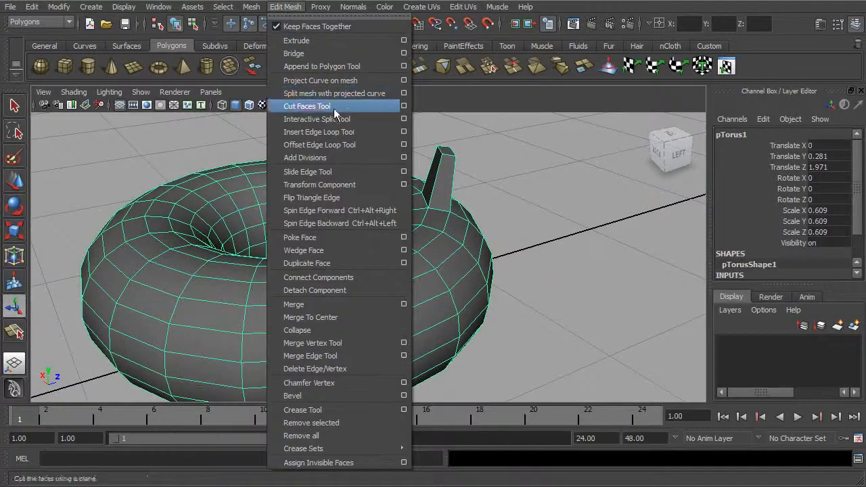
click(340, 132)
drag(425, 279, 428, 277)
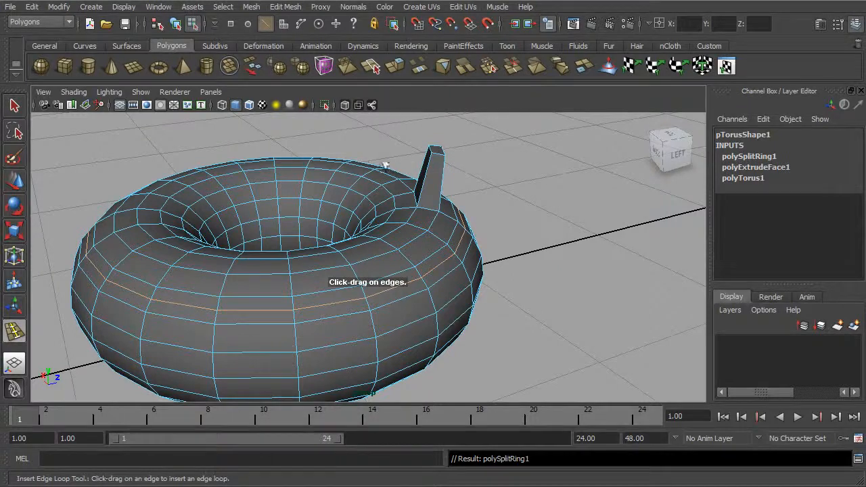
alt+middle_drag(406, 284, 437, 271)
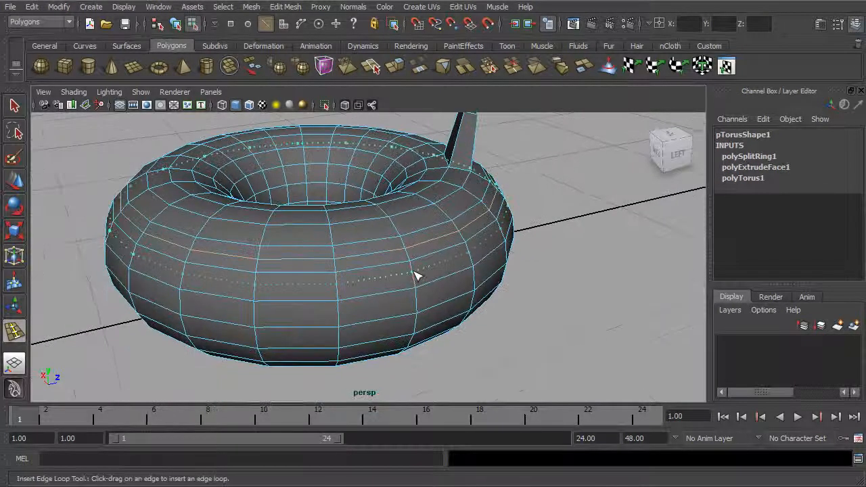
click(416, 276)
click(416, 300)
alt+drag(552, 269, 489, 223)
alt+right_drag(492, 219, 513, 218)
alt+middle_drag(488, 214, 495, 211)
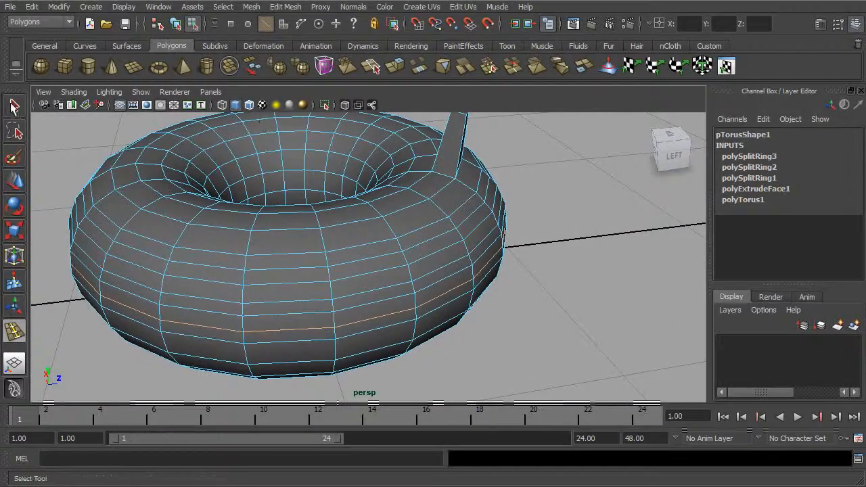
Return the torus to object selection and cut a bent path across its outer faces with the Interactive Split Tool
click(176, 26)
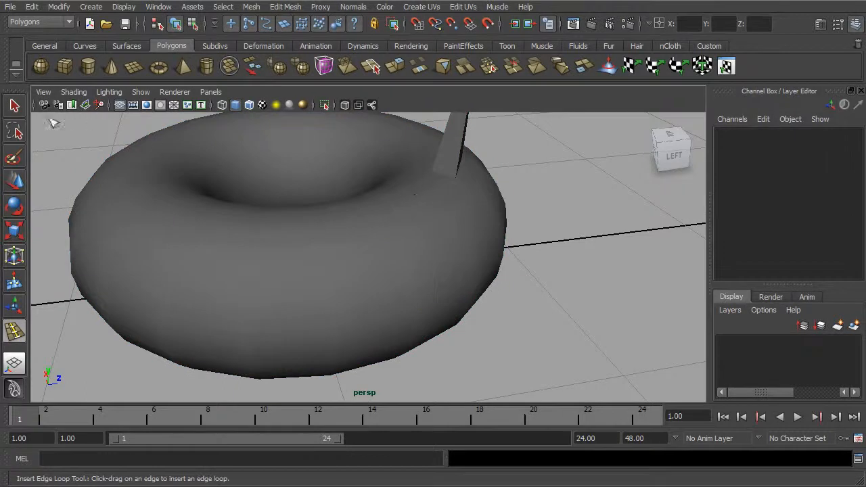
key(q)
click(445, 254)
right_drag(537, 157, 528, 186)
shift+right_drag(560, 159, 562, 163)
alt+drag(375, 254, 412, 271)
click(412, 279)
click(346, 255)
drag(345, 255, 336, 252)
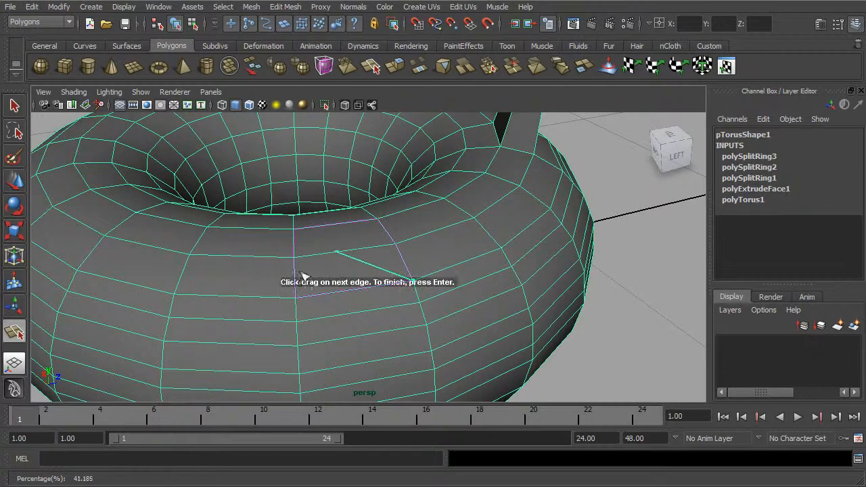
click(295, 276)
drag(264, 301, 254, 325)
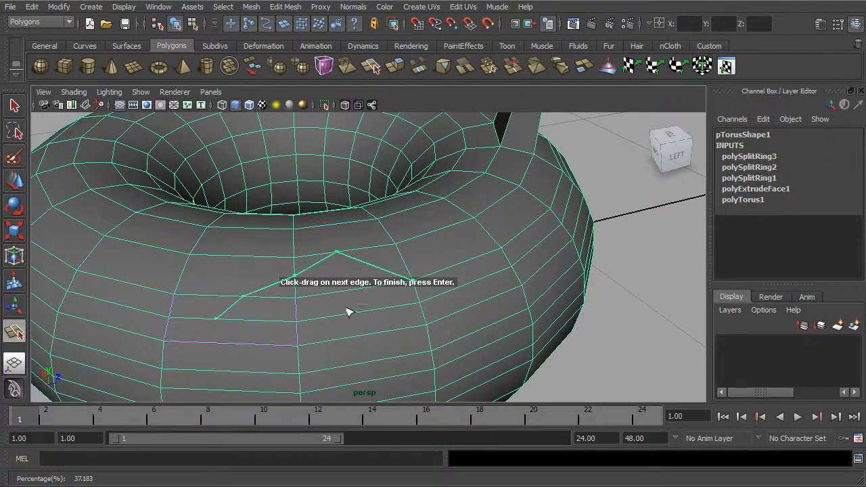
key(Return)
Add the Extrude command to the empty Custom shelf
alt+drag(500, 254, 542, 255)
alt+right_drag(542, 255, 488, 254)
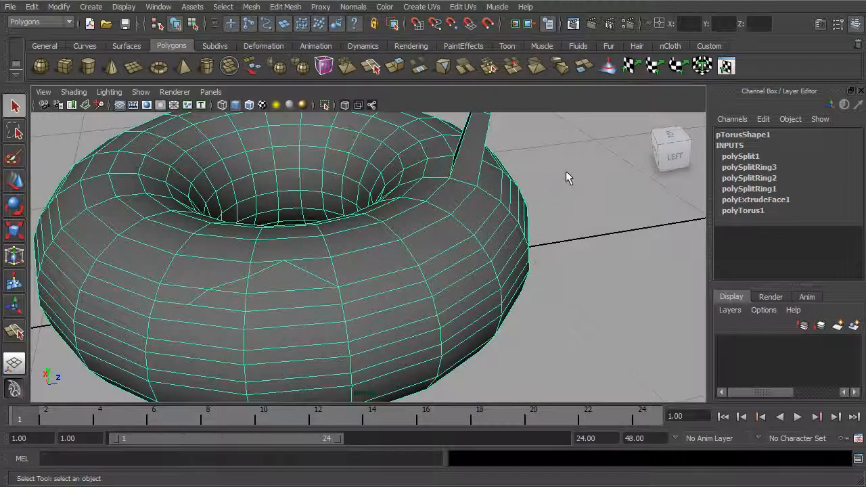
alt+drag(466, 239, 446, 276)
alt+right_drag(447, 277, 406, 249)
alt+drag(406, 249, 427, 222)
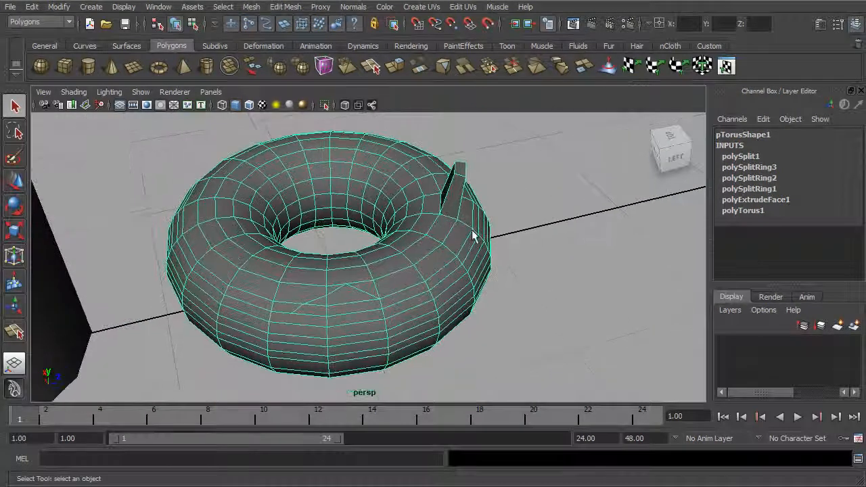
click(710, 47)
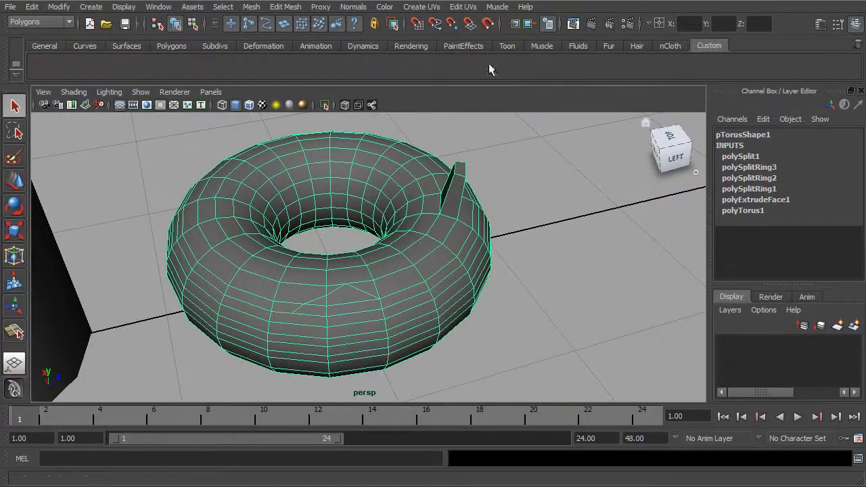
click(285, 6)
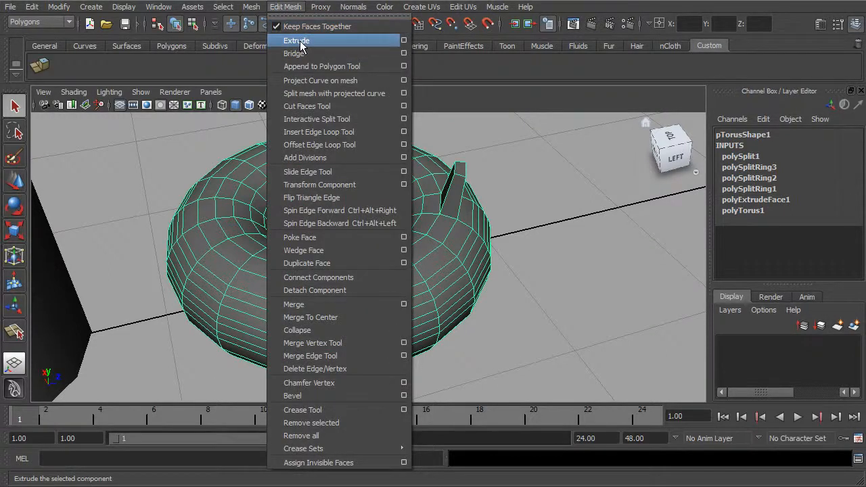
click(55, 66)
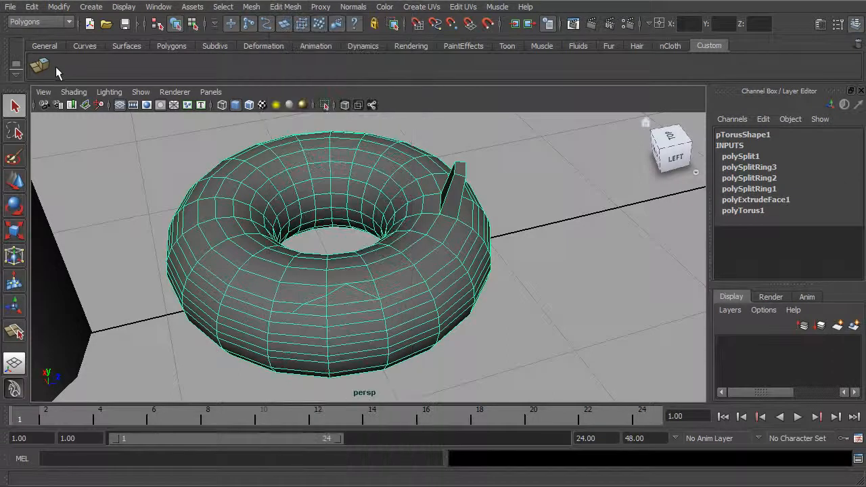
Try the Extrude command from the Custom shelf on the torus and undo the extrusion
click(42, 67)
drag(277, 181, 270, 169)
key(ctrl+z)
drag(323, 222, 333, 228)
key(ctrl+z)
key(ctrl+z)
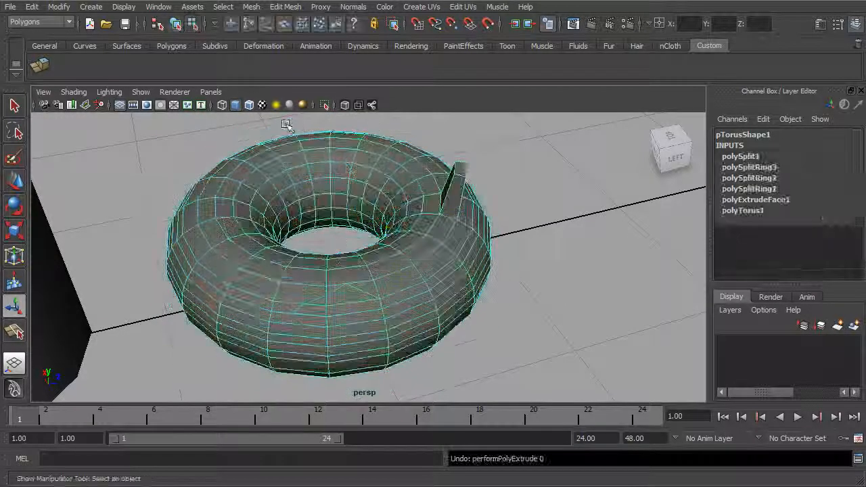
Examine the cube, cylinder and torus together, selecting each object in turn
scroll(407, 228, down, 3)
alt+middle_drag(415, 230, 524, 206)
alt+right_drag(524, 207, 437, 195)
alt+drag(432, 237, 384, 223)
alt+middle_drag(384, 223, 455, 234)
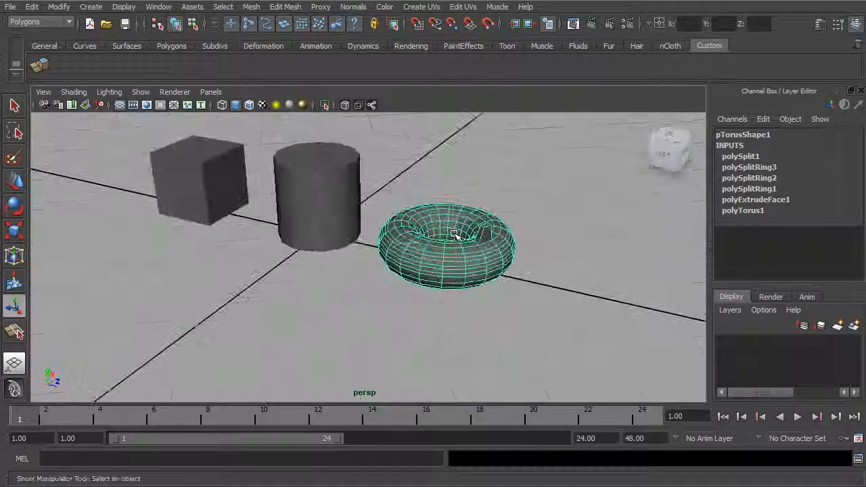
alt+drag(455, 234, 468, 246)
scroll(452, 240, up, 2)
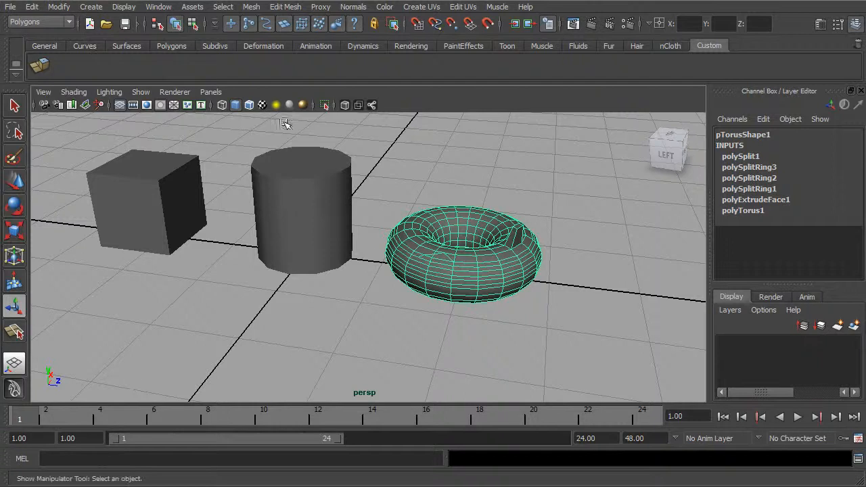
click(301, 225)
click(159, 224)
click(386, 260)
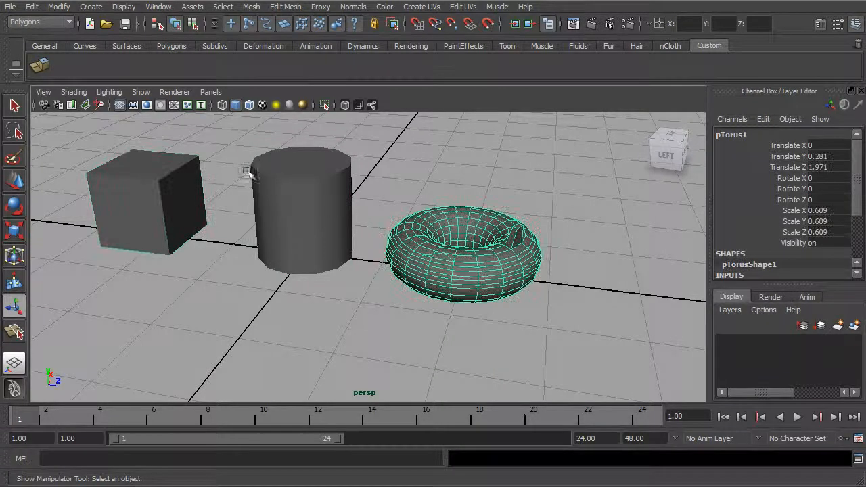
Turn on Interactive Creation for polygon primitives
click(91, 8)
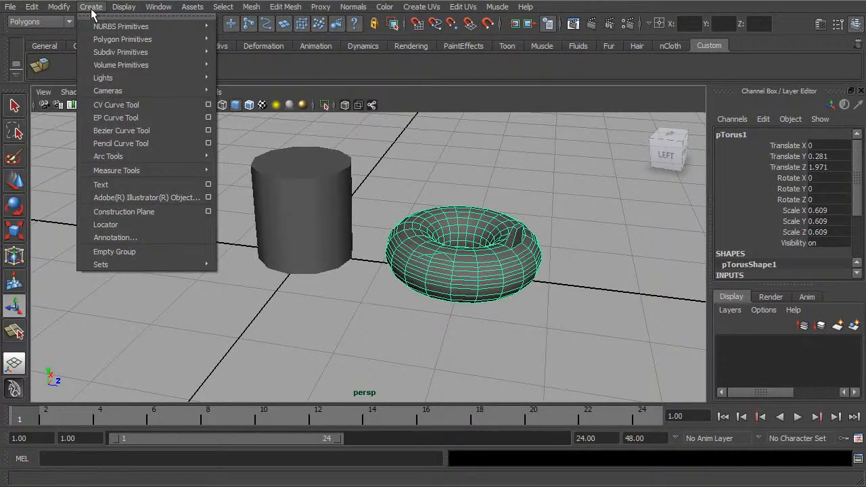
mouse_move(87, 39)
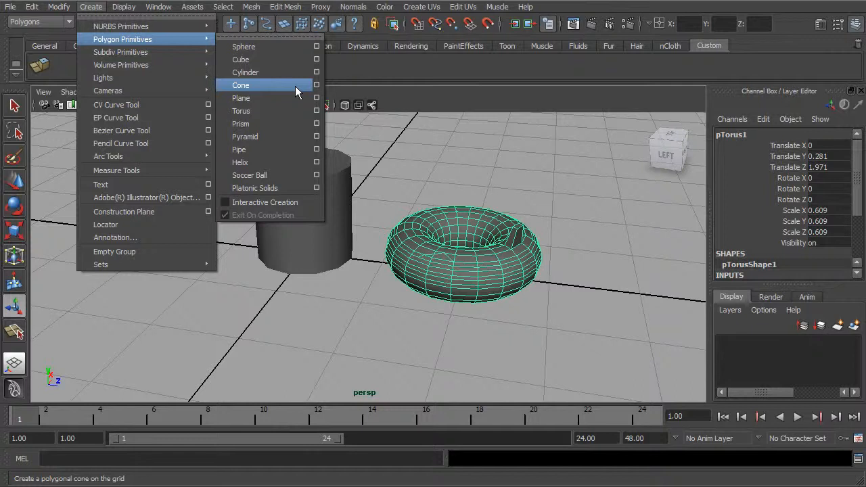
click(252, 202)
Draw a large polygon cube interactively on the grid in front of the existing cube and cylinder
click(91, 6)
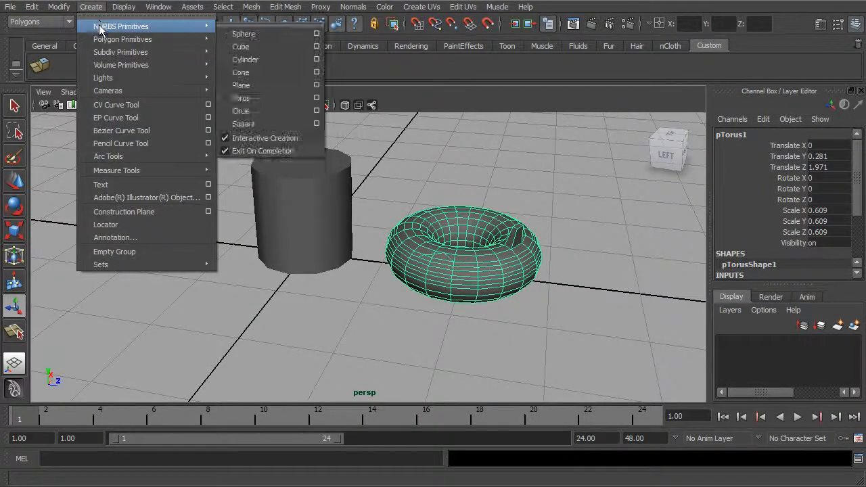
click(255, 59)
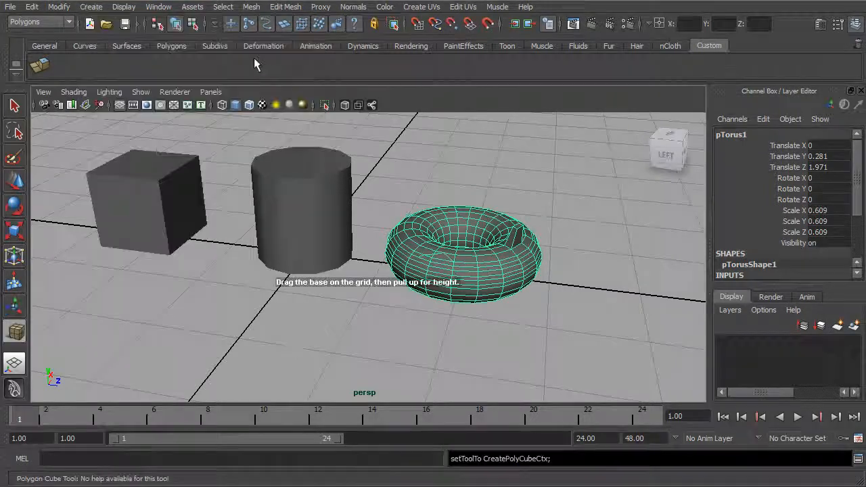
alt+drag(318, 135, 338, 155)
alt+middle_drag(338, 155, 327, 208)
scroll(397, 245, down, 2)
drag(287, 244, 391, 366)
drag(379, 309, 377, 228)
alt+right_drag(377, 228, 329, 251)
Turn off Interactive Creation for polygon primitives and create a default polygon cube at the origin
click(94, 7)
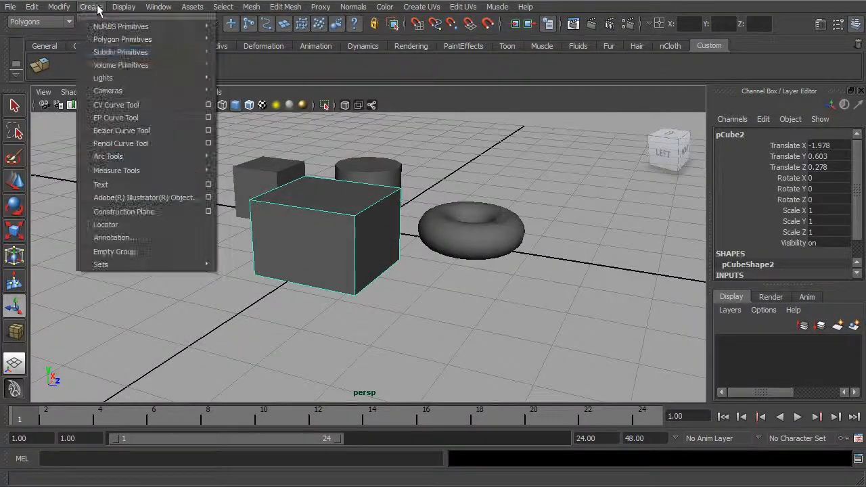
mouse_move(126, 38)
click(274, 190)
click(91, 7)
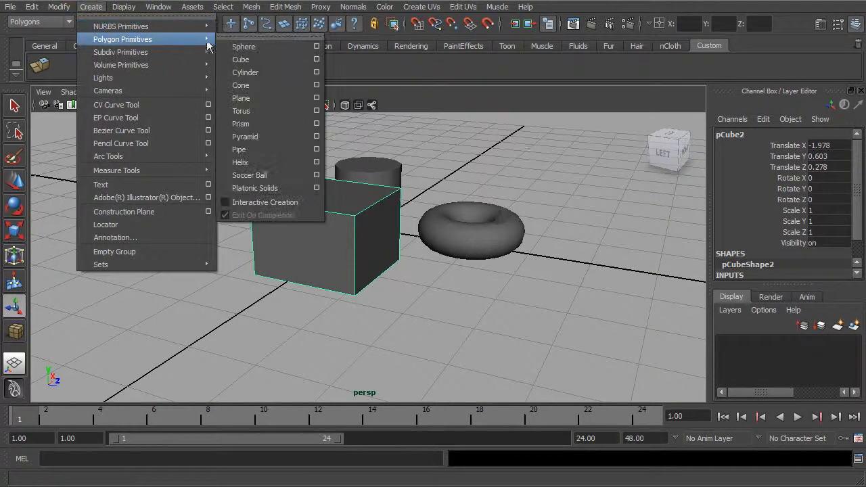
click(281, 60)
alt+drag(420, 163, 325, 153)
alt+right_drag(325, 152, 418, 204)
alt+drag(419, 204, 497, 239)
alt+right_drag(497, 239, 367, 228)
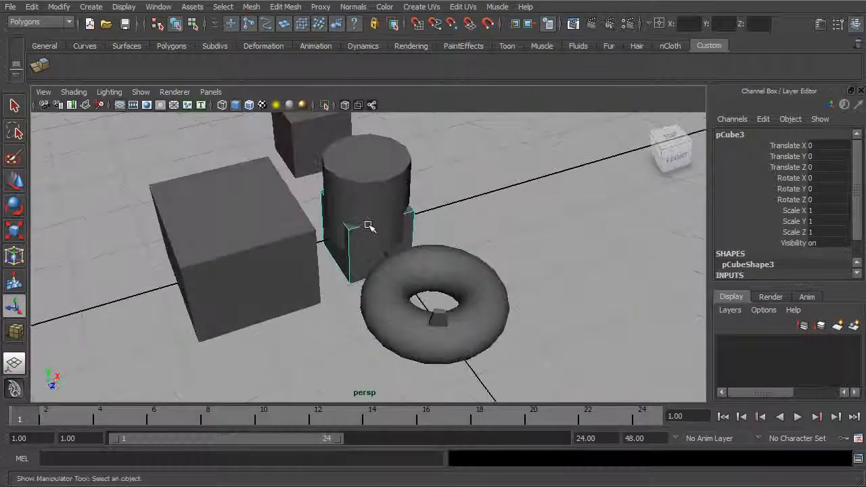
Delete the default cube at the origin and the large cube in front of the cylinder
click(319, 236)
click(280, 237)
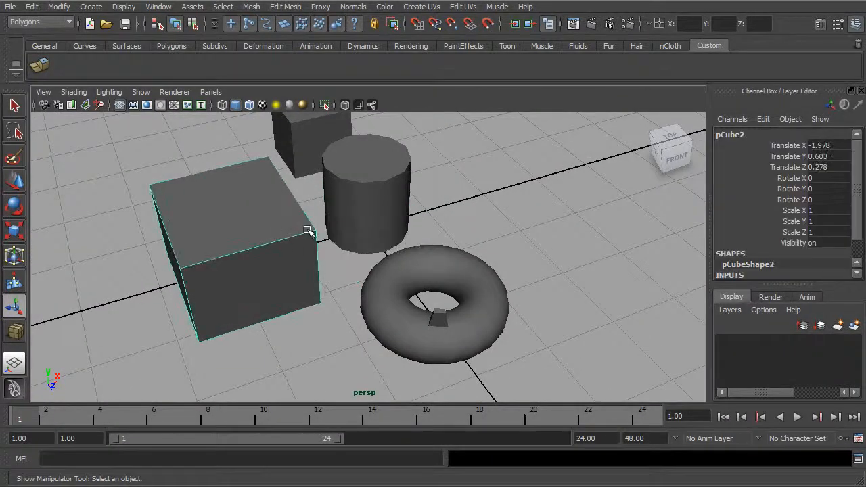
alt+drag(305, 235, 360, 234)
key(Delete)
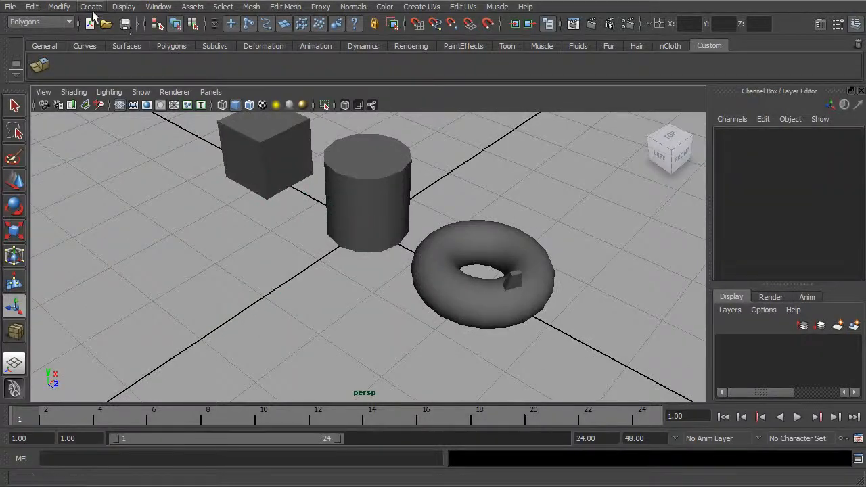
Select the cylinder and review its polyCylinder1 radius, height and subdivision settings
click(92, 8)
mouse_move(135, 39)
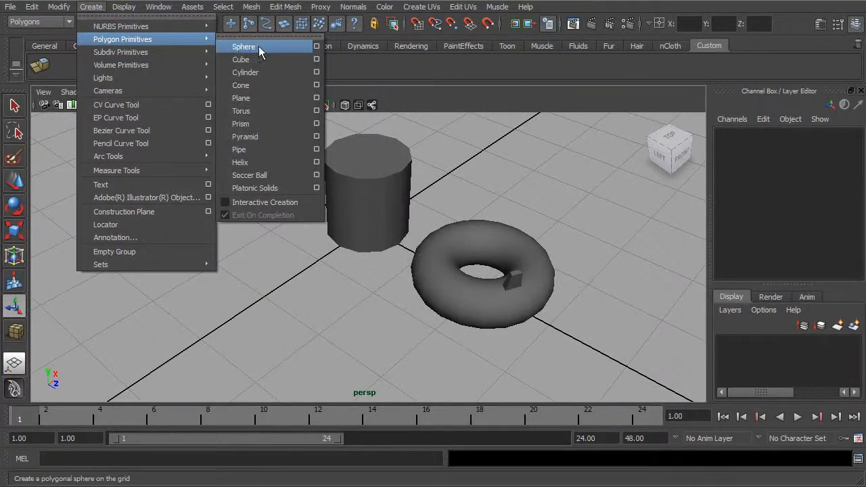
click(503, 246)
click(373, 187)
scroll(860, 179, down, 3)
click(767, 265)
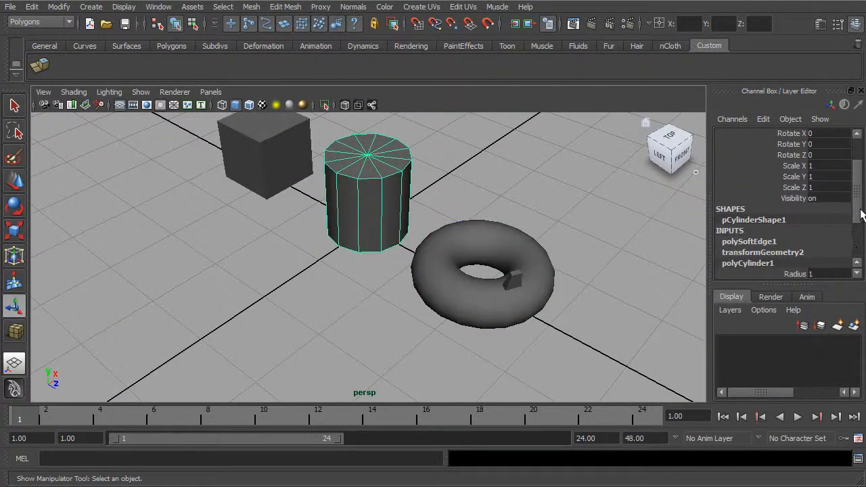
drag(862, 215, 860, 246)
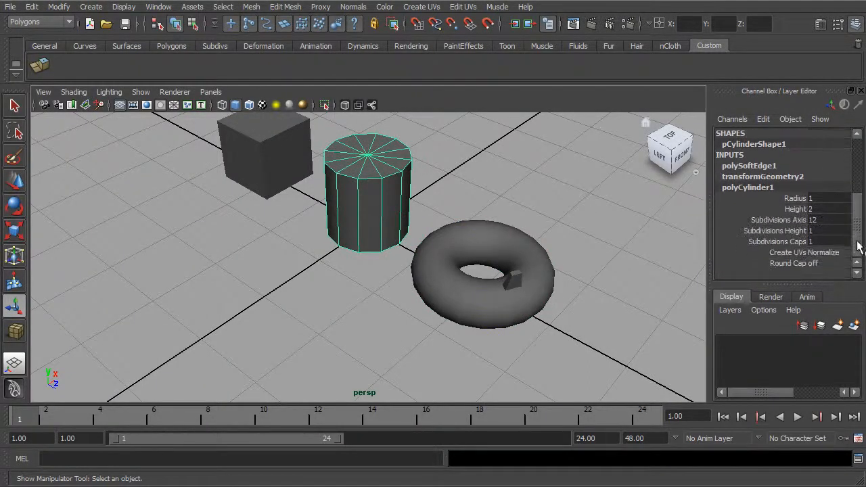
Review the Polygon Cube creation options and close them without creating a cube
click(91, 7)
mouse_move(136, 39)
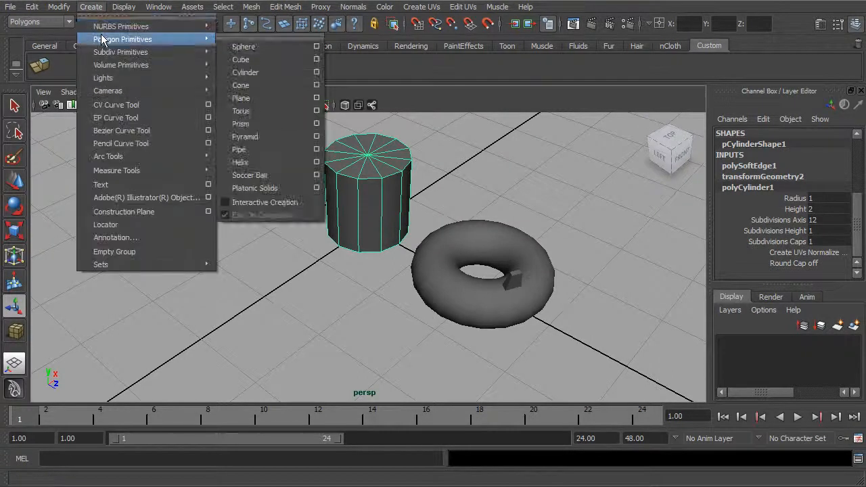
click(317, 60)
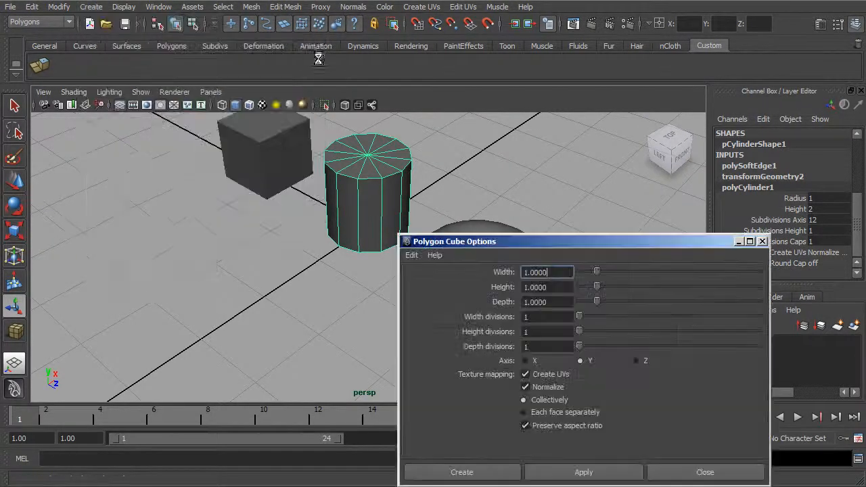
drag(611, 243, 559, 166)
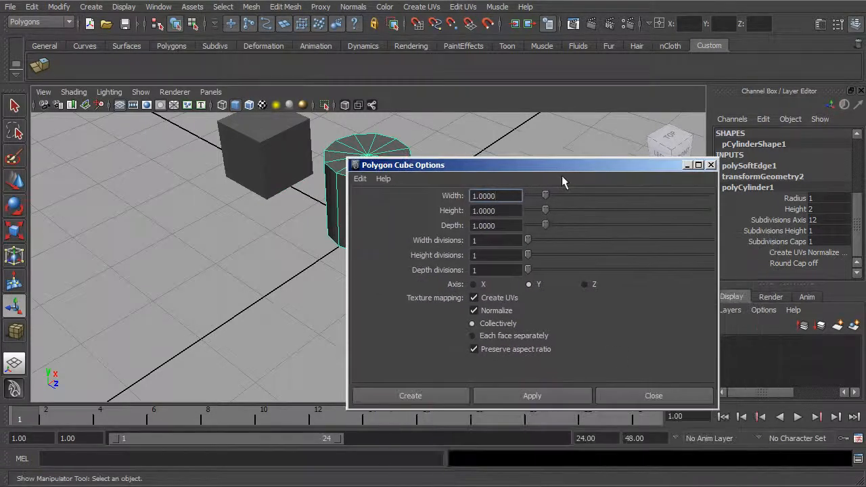
click(640, 399)
alt+drag(387, 189, 433, 256)
alt+right_drag(433, 255, 490, 271)
alt+drag(489, 271, 492, 256)
alt+middle_drag(492, 256, 458, 259)
alt+right_drag(458, 258, 476, 263)
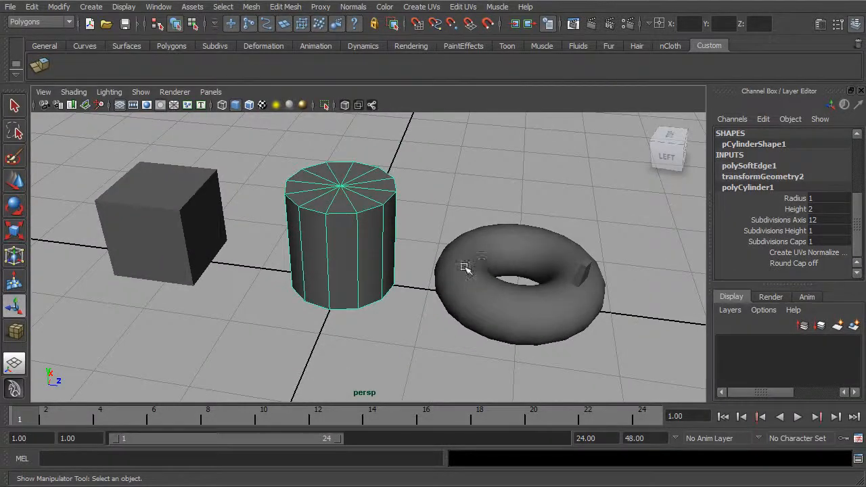
alt+right_drag(544, 283, 477, 278)
alt+drag(478, 278, 474, 264)
alt+middle_drag(438, 250, 465, 257)
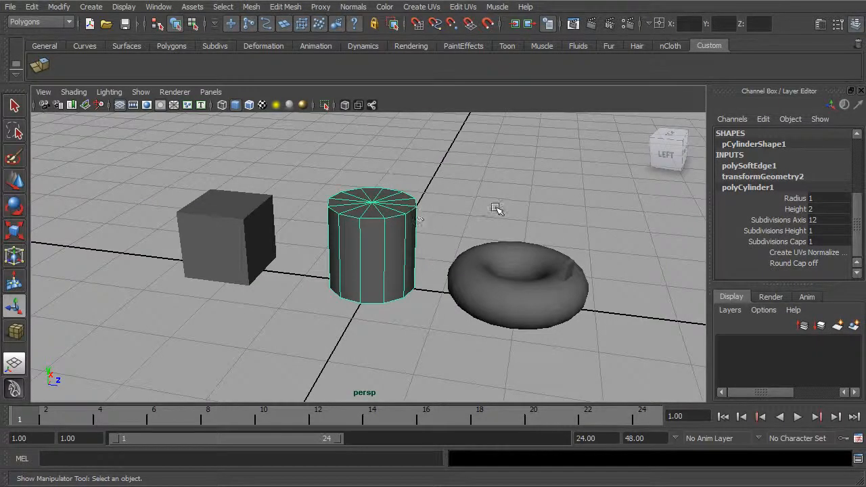
alt+drag(587, 212, 575, 226)
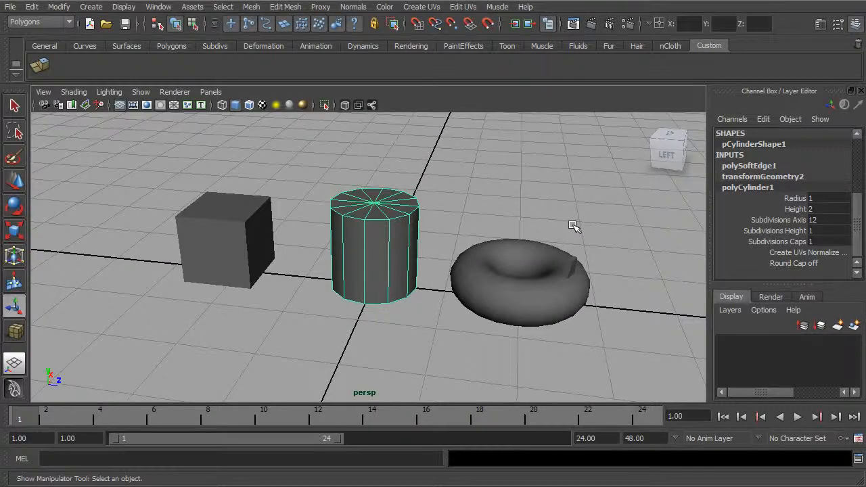
mouse_move(563, 245)
alt+mouse_down()
mouse_move(537, 245)
mouse_move(557, 246)
alt+mouse_up()
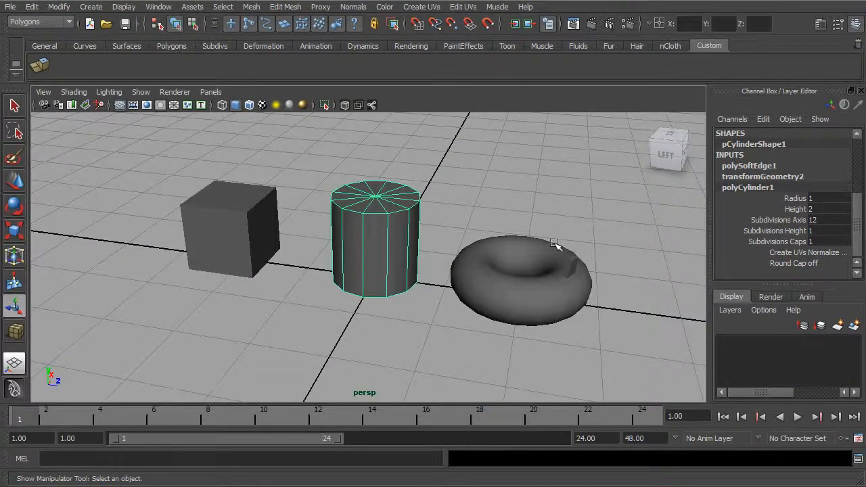